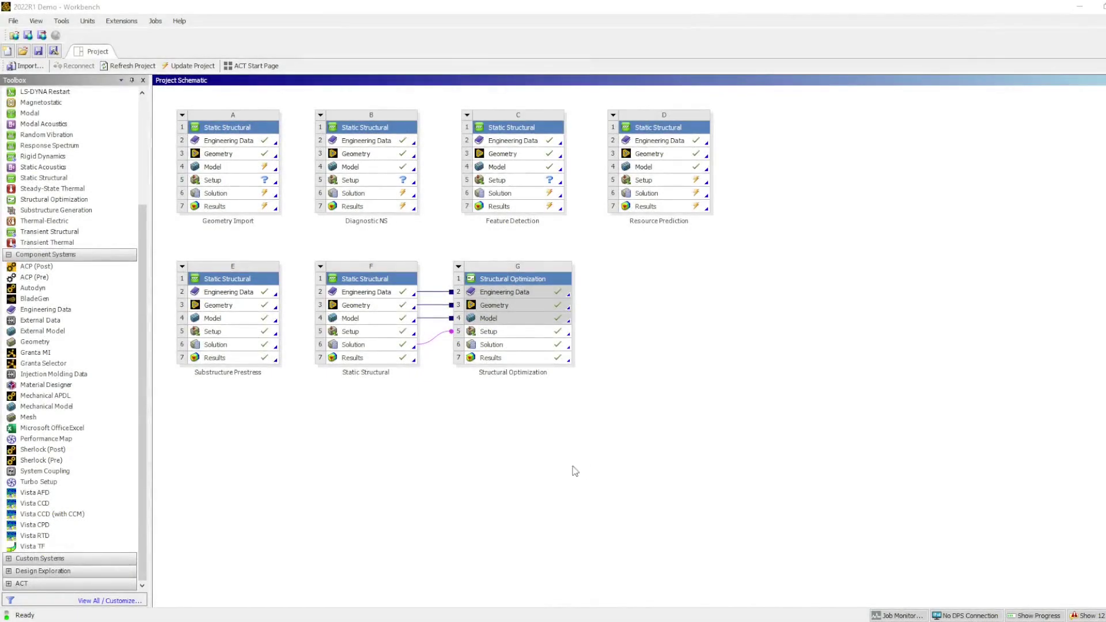
Launch Mechanical from the Geometry Import system's Model cell (A4).
{"action": "double_click", "coordinate": [219, 169]}
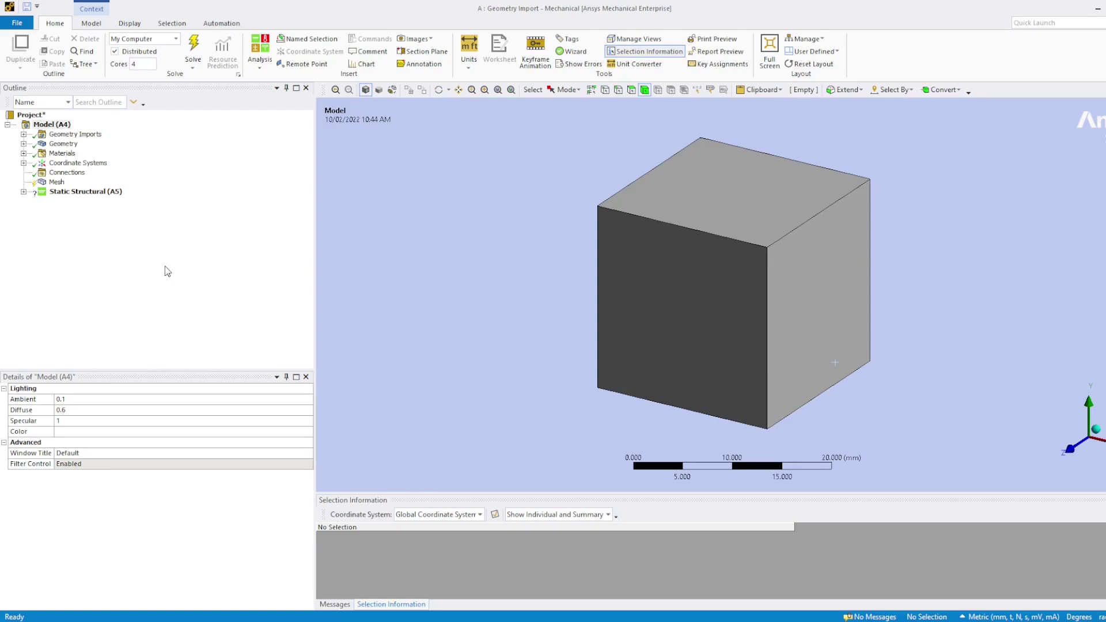
Inspect cell B2 Model's transfer settings in the 2021 Model Assembly project, then return to Mechanical.
{"action": "mouse_move", "coordinate": [478, 615]}
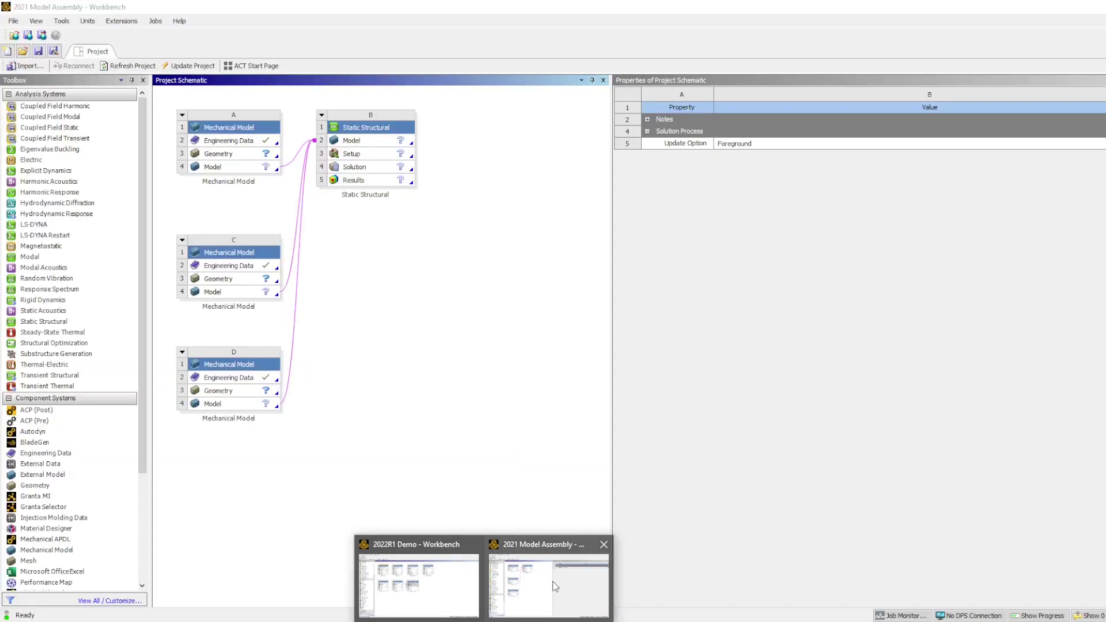
{"action": "left_click", "coordinate": [555, 587]}
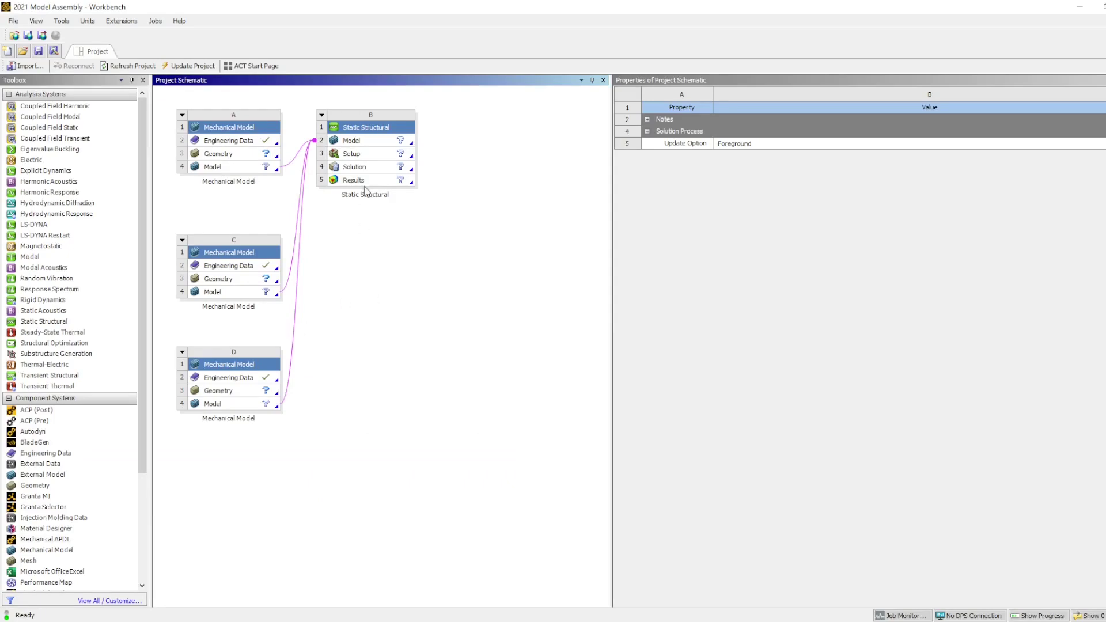
{"action": "left_click", "coordinate": [375, 144]}
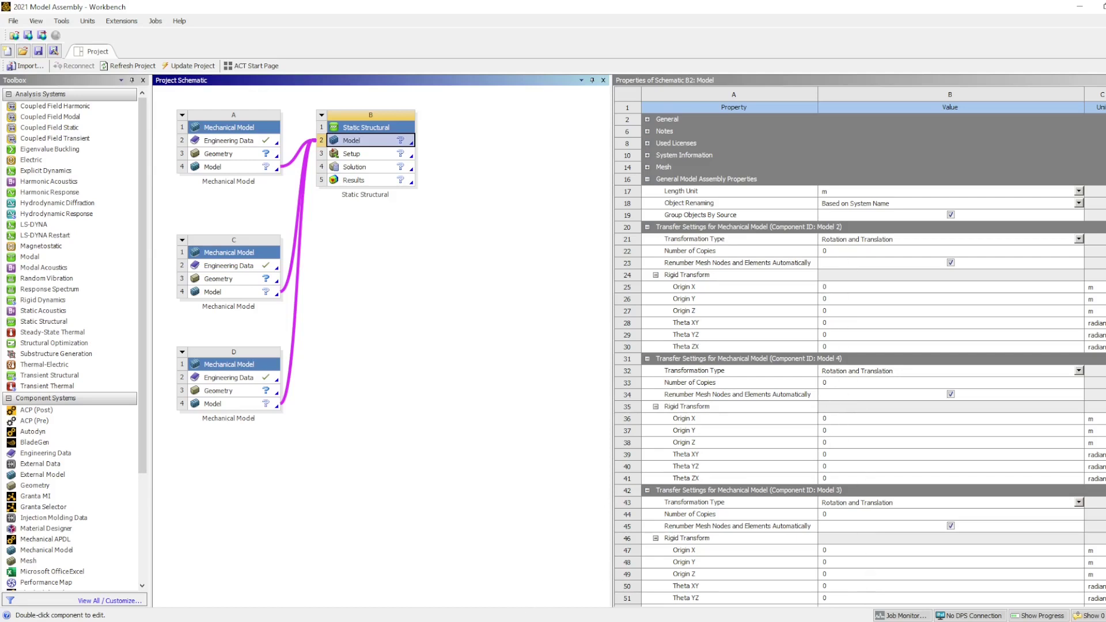
{"action": "mouse_move", "coordinate": [562, 620]}
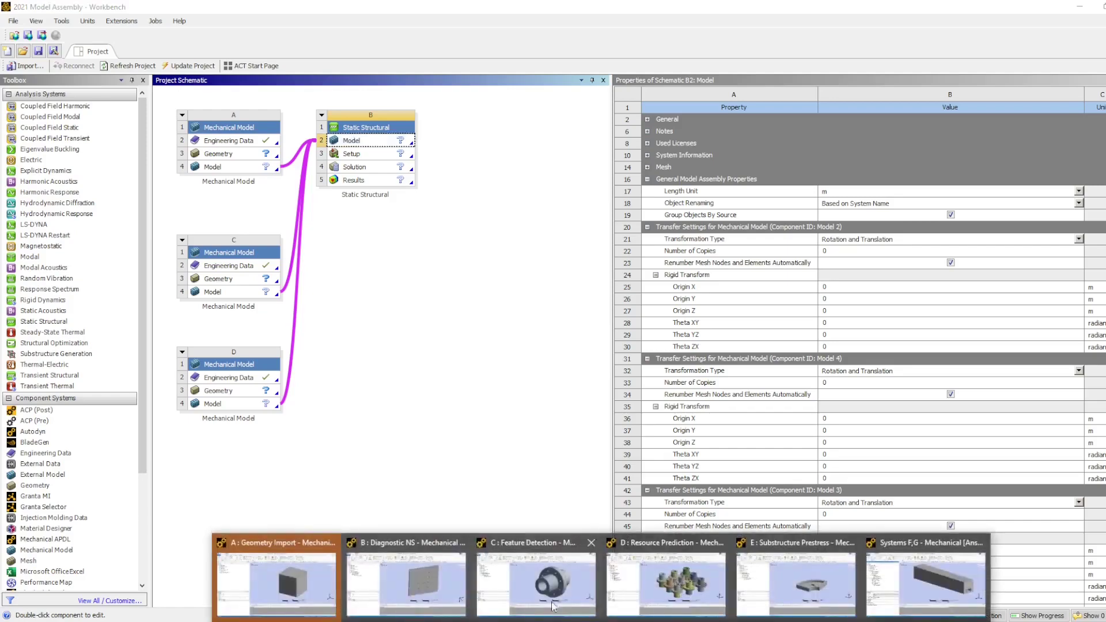
{"action": "left_click", "coordinate": [311, 574]}
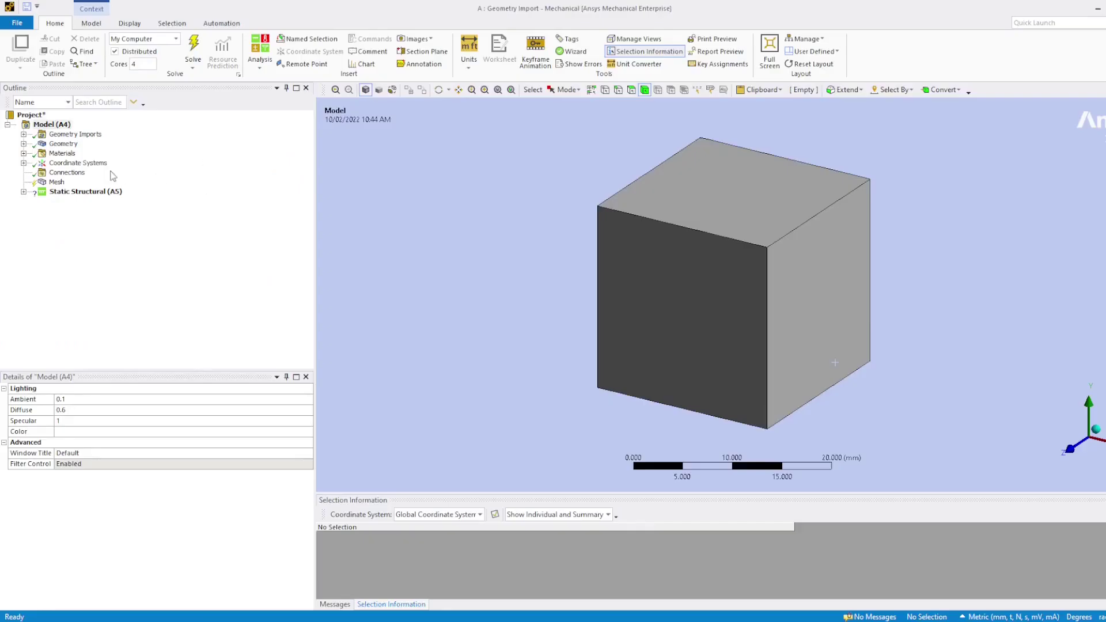
Expand Geometry Imports and Geometry, and show the Geometry Import (A3) properties.
{"action": "left_click", "coordinate": [24, 134]}
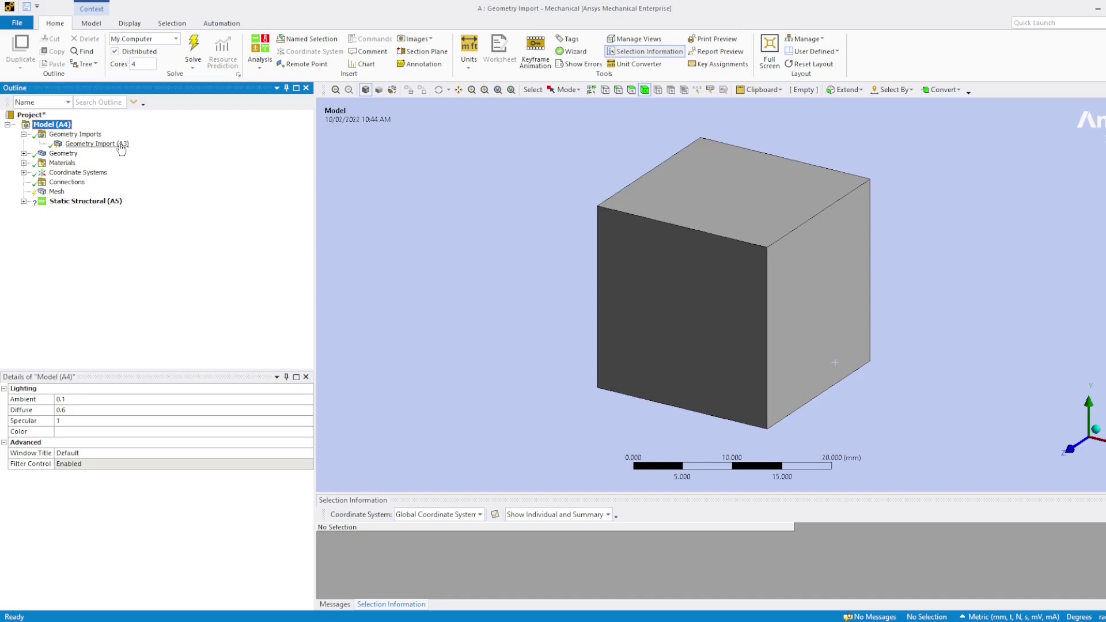
{"action": "left_click", "coordinate": [24, 153]}
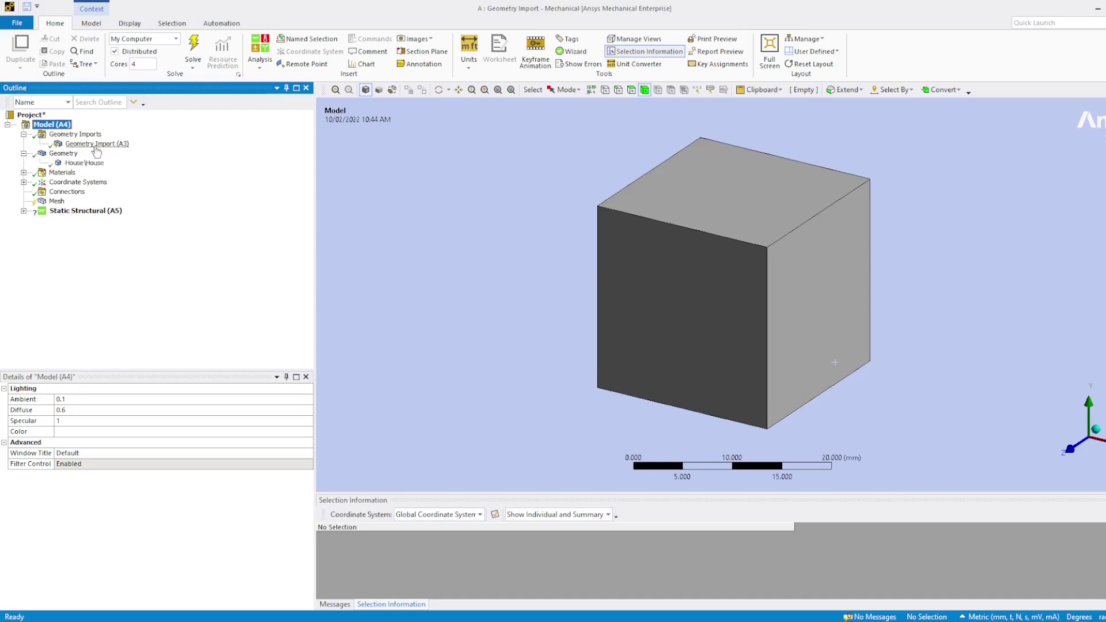
{"action": "left_click", "coordinate": [117, 146]}
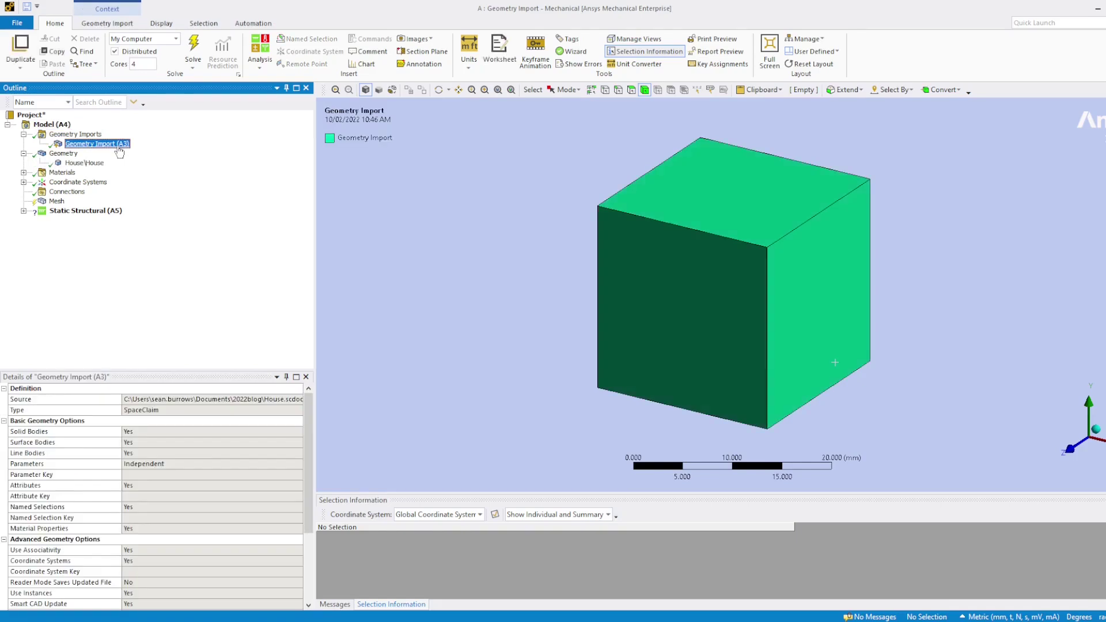
{"action": "left_click", "coordinate": [128, 145]}
Check Workbench cell A3, then view the House\House body's properties in Mechanical.
{"action": "mouse_move", "coordinate": [476, 617]}
{"action": "left_click", "coordinate": [455, 597]}
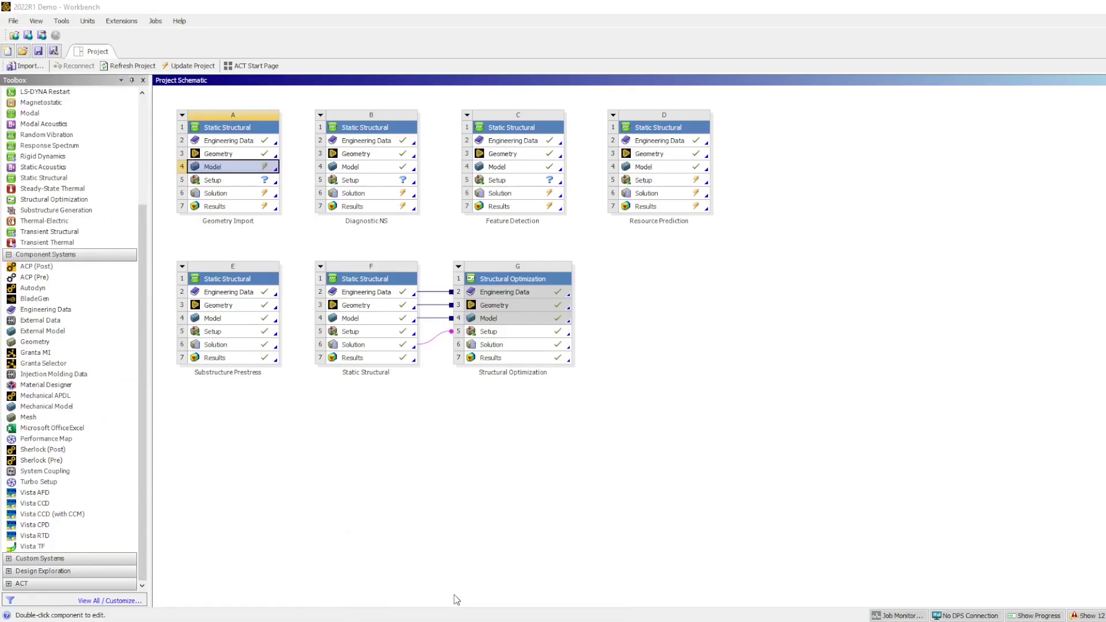
{"action": "left_click", "coordinate": [239, 154]}
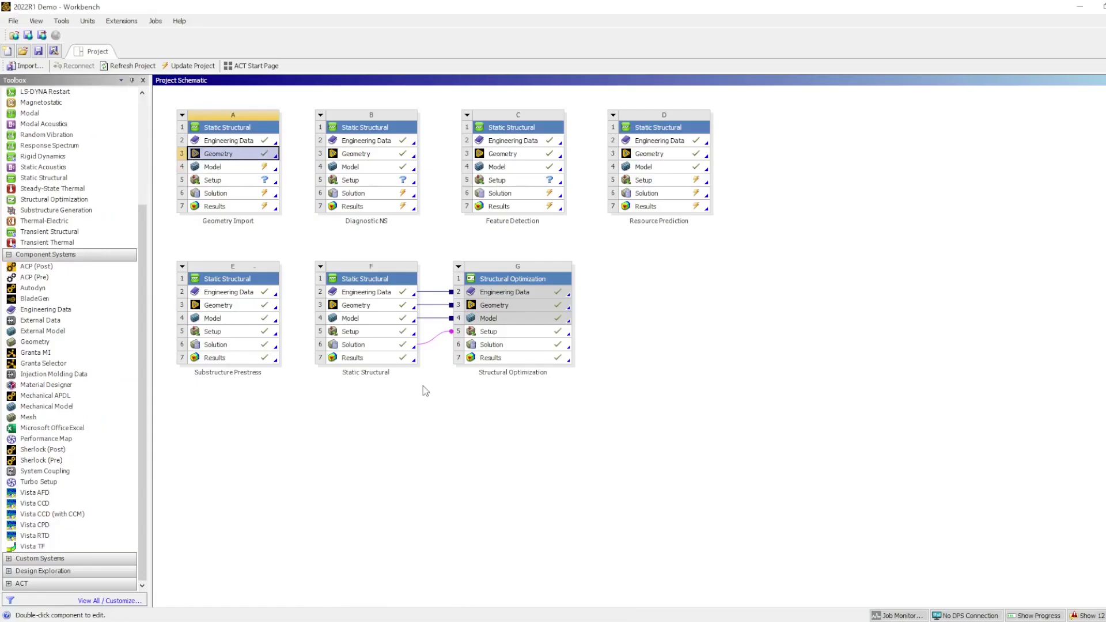
{"action": "mouse_move", "coordinate": [476, 616]}
{"action": "left_click", "coordinate": [274, 576]}
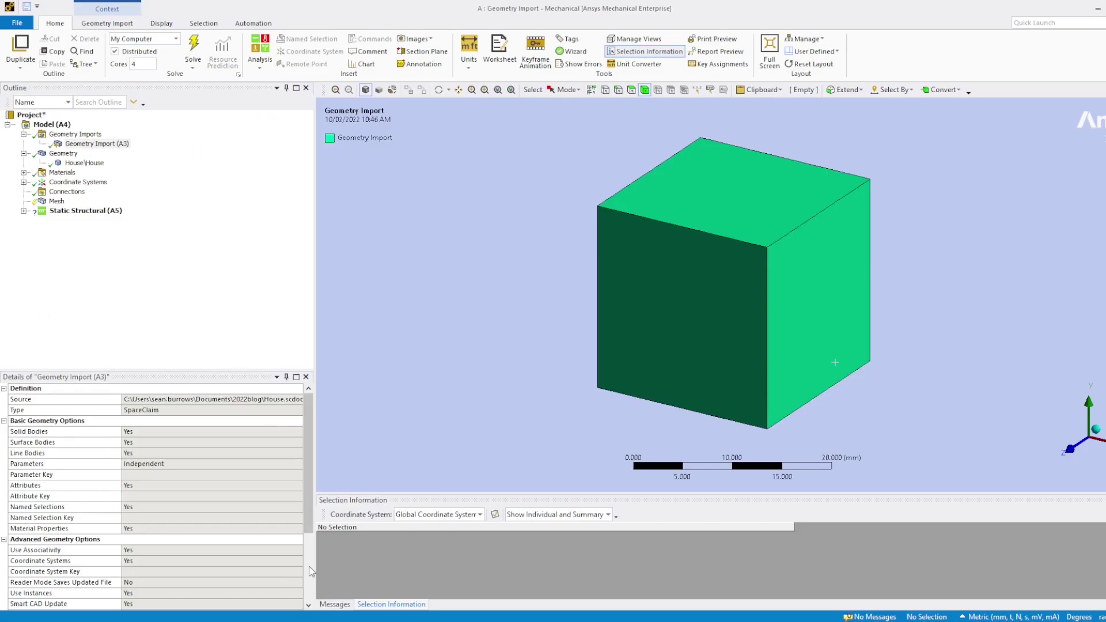
{"action": "left_click", "coordinate": [80, 162]}
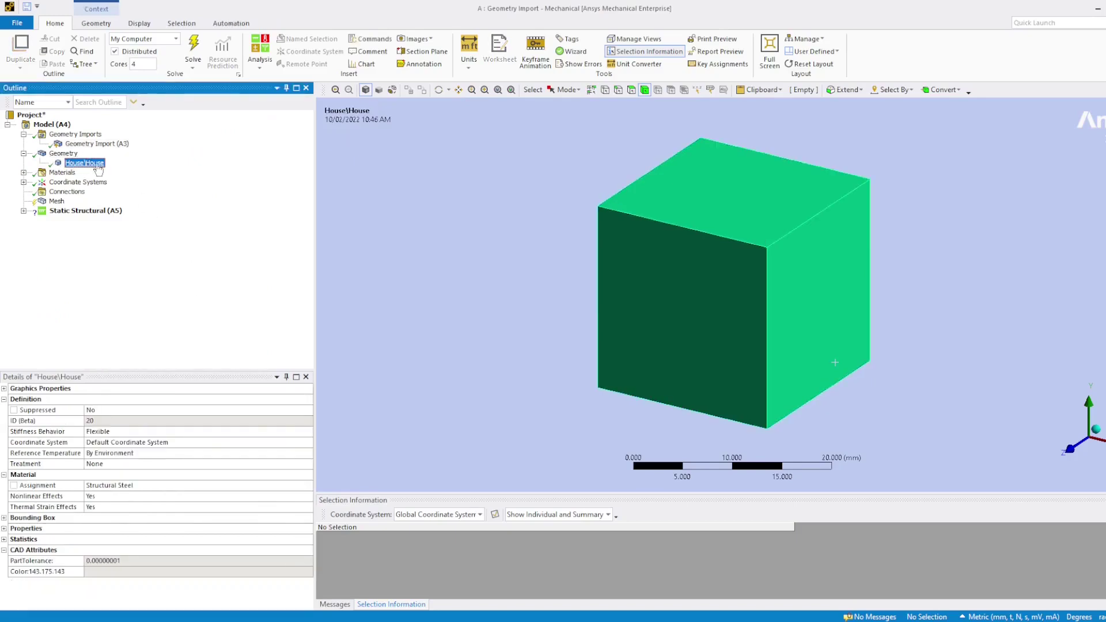
Add a second geometry import from Roof.scdoc and import the Roof body.
{"action": "right_click", "coordinate": [91, 135]}
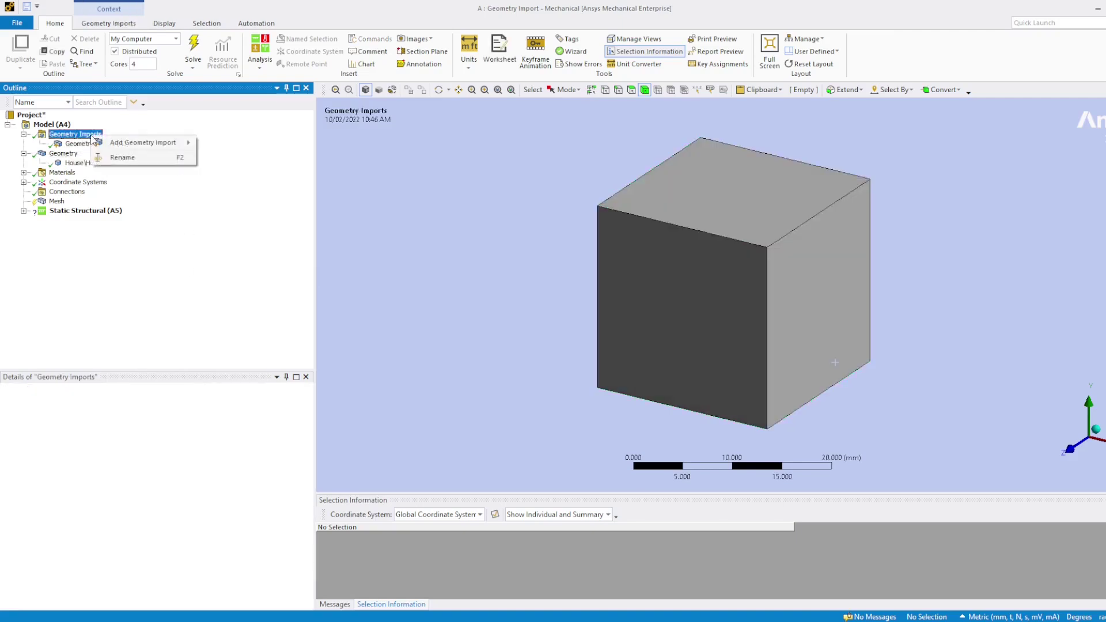
{"action": "mouse_move", "coordinate": [149, 144]}
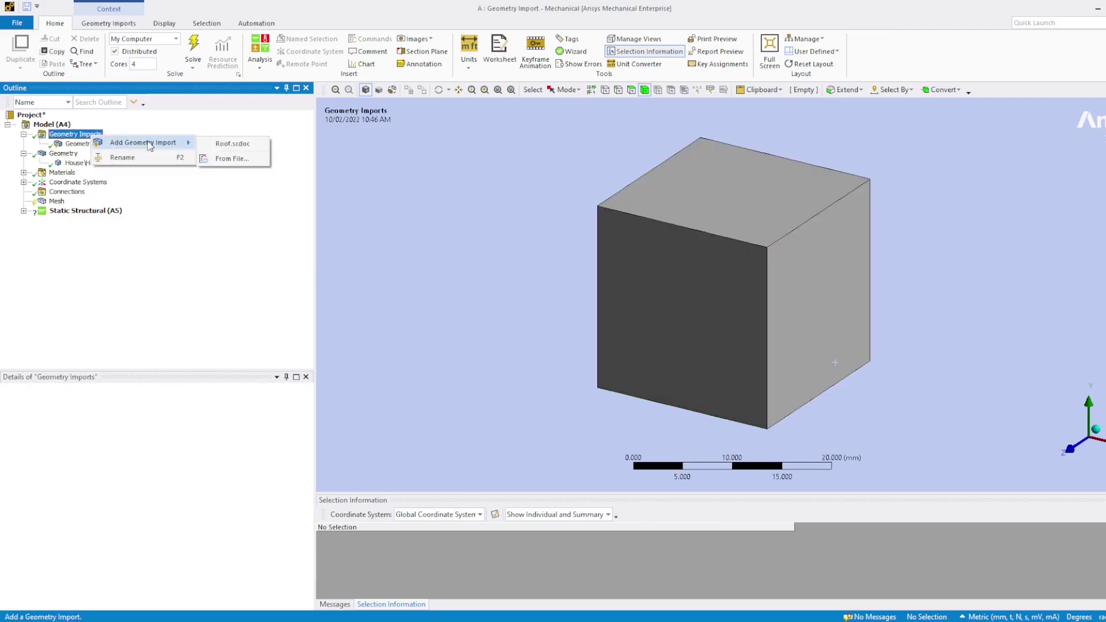
{"action": "left_click", "coordinate": [243, 146]}
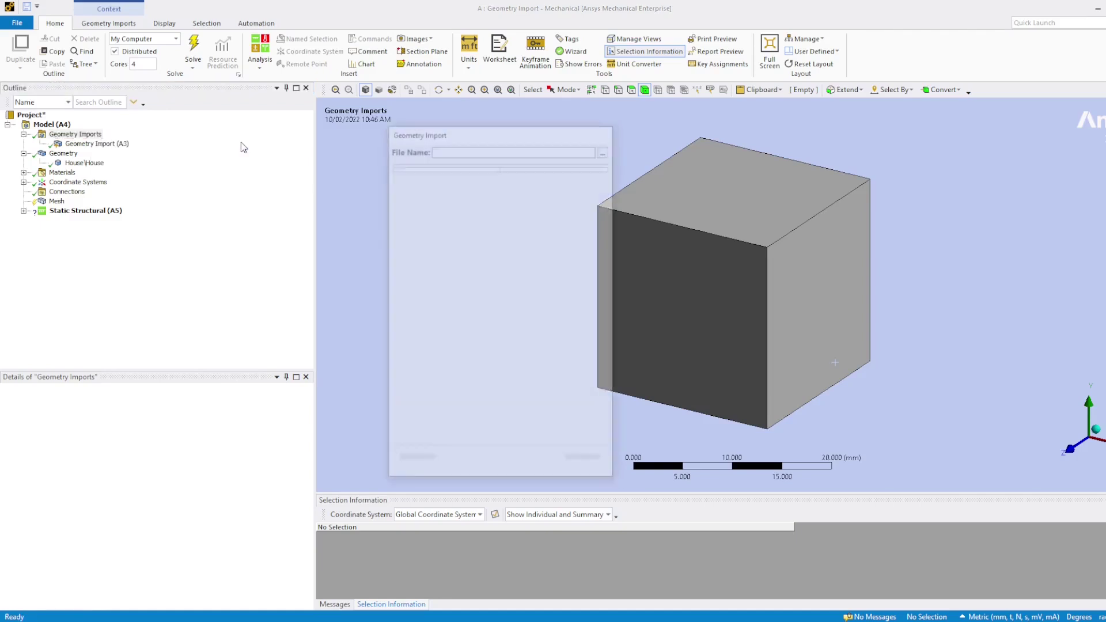
{"action": "left_click_drag", "start_coordinate": [492, 128], "coordinate": [441, 156]}
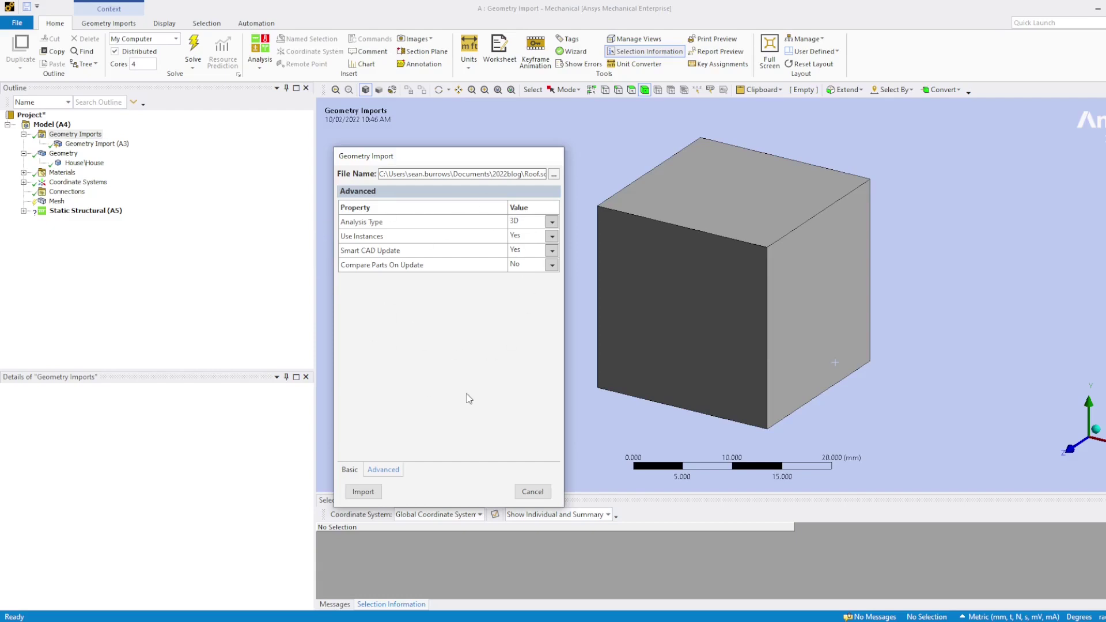
{"action": "left_click", "coordinate": [363, 492]}
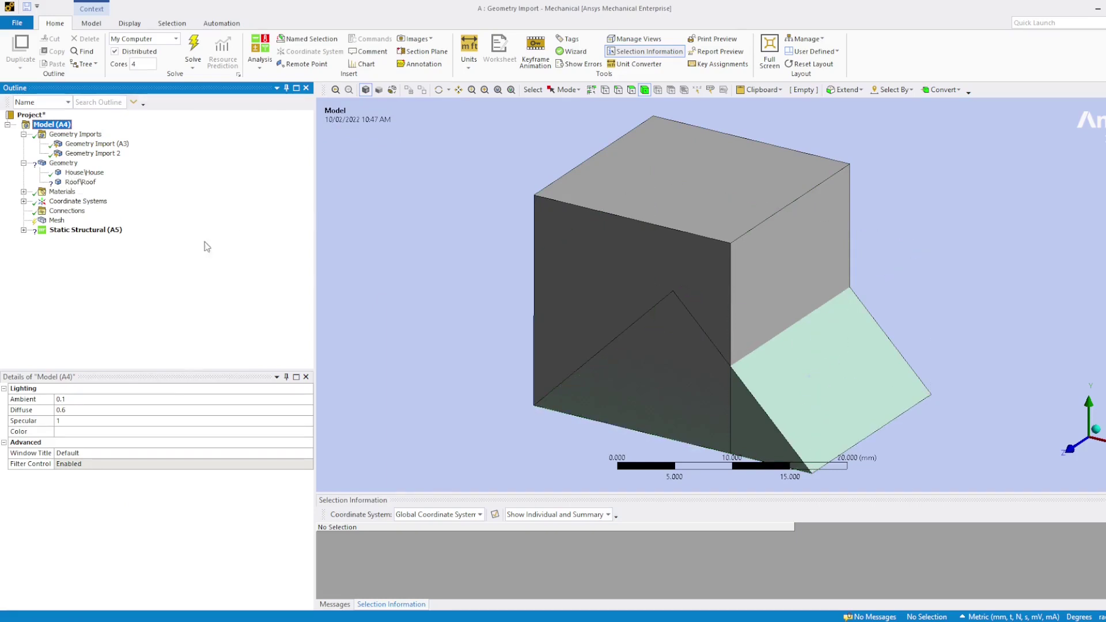
Insert a Part Transform scoped to the roof with Translate Y 20 mm and X -4 mm.
{"action": "right_click", "coordinate": [55, 125]}
{"action": "mouse_move", "coordinate": [140, 130]}
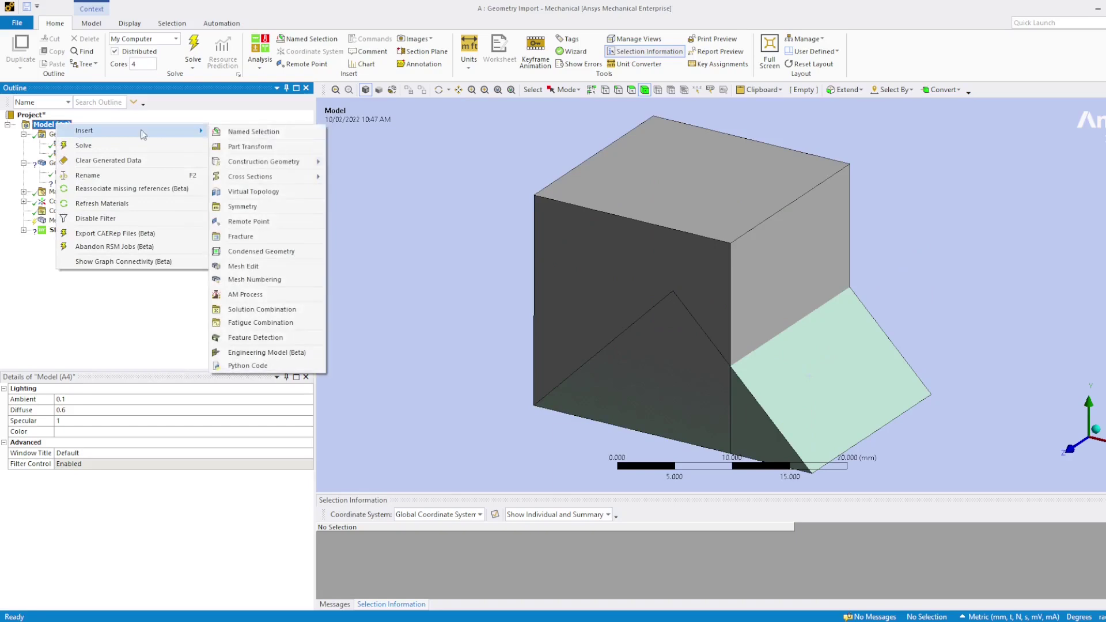
{"action": "left_click", "coordinate": [258, 147]}
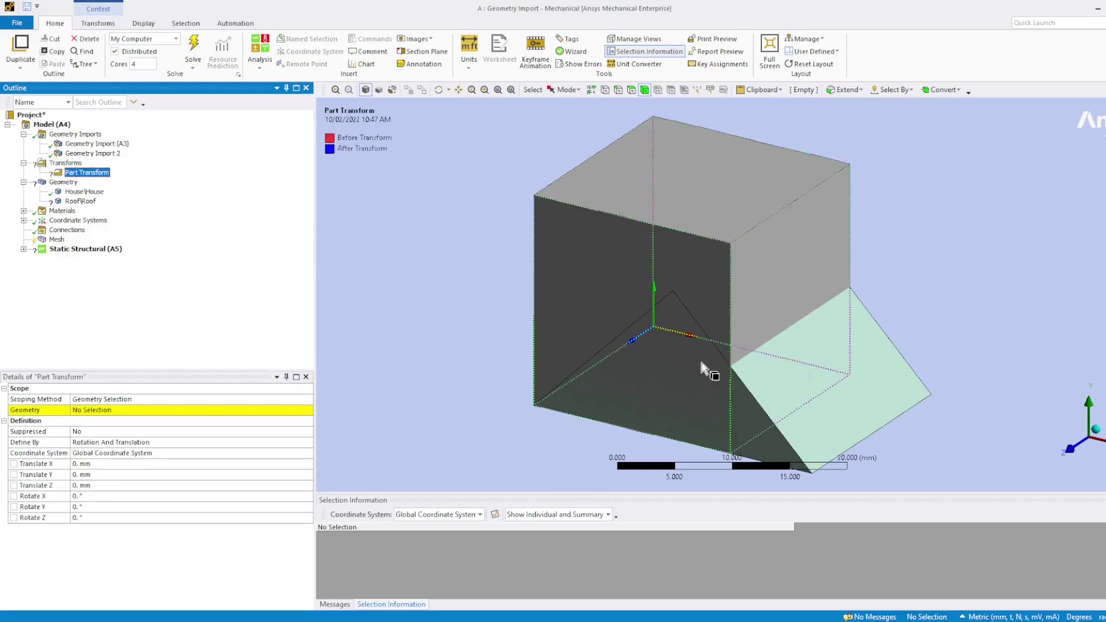
{"action": "left_click", "coordinate": [818, 376]}
{"action": "left_click", "coordinate": [112, 411]}
{"action": "left_click", "coordinate": [111, 412]}
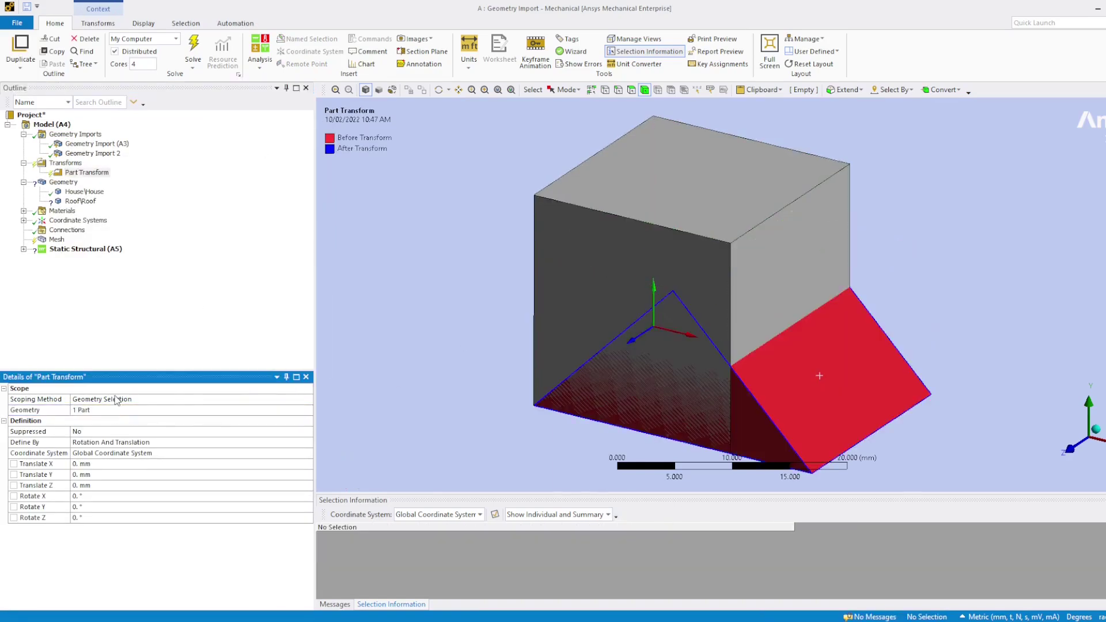
{"action": "left_click", "coordinate": [99, 474]}
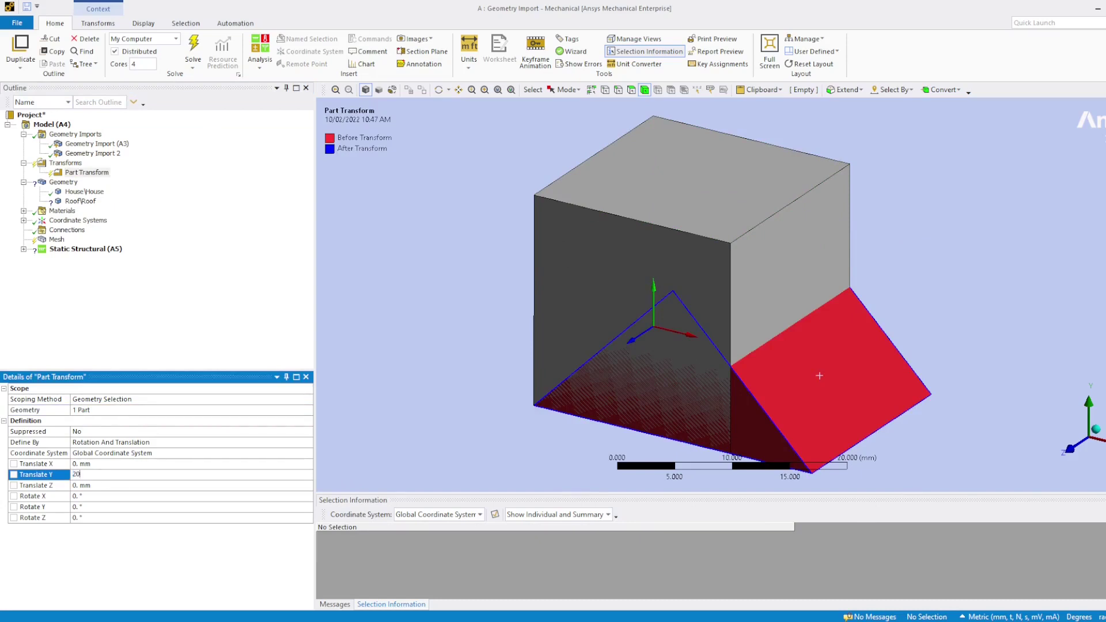
{"action": "left_click", "coordinate": [93, 464]}
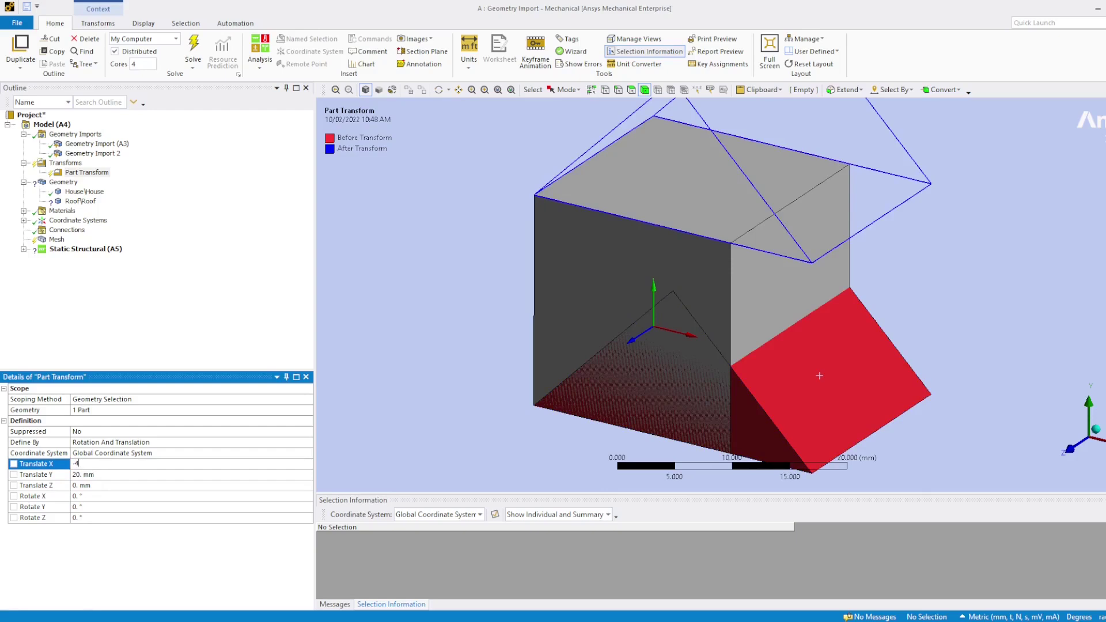
{"action": "key", "text": "Return"}
Apply the transform so the roof moves onto the house.
{"action": "scroll", "coordinate": [718, 233], "scroll_direction": "down", "scroll_amount": 3}
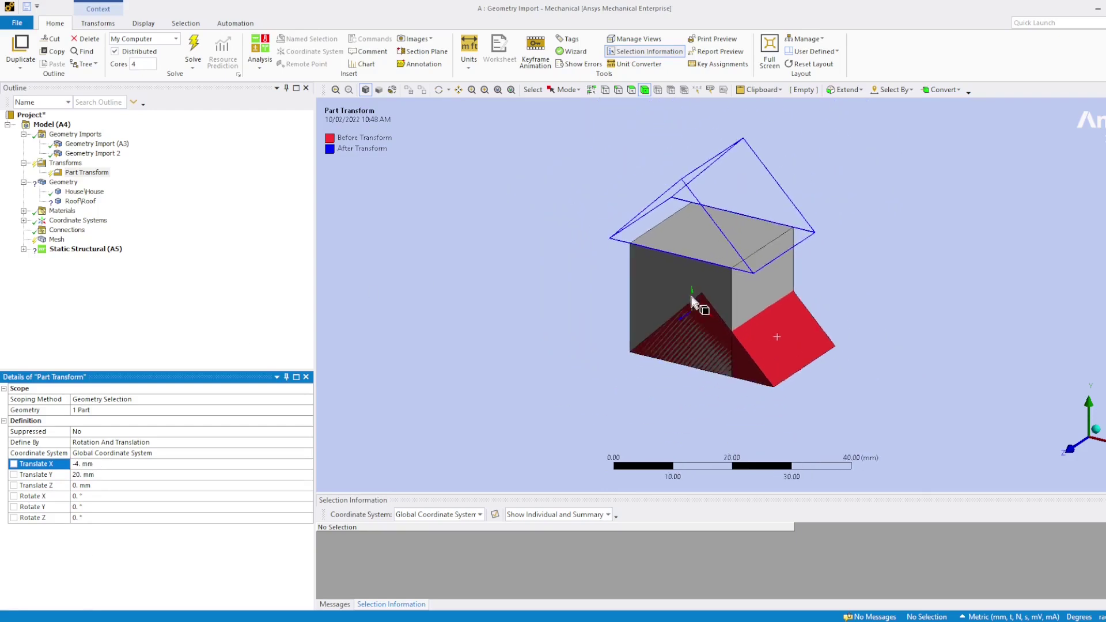
{"action": "mouse_move", "coordinate": [691, 218]}
{"action": "middle_mouse_down"}
{"action": "mouse_move", "coordinate": [701, 261]}
{"action": "mouse_move", "coordinate": [727, 257]}
{"action": "mouse_move", "coordinate": [716, 271]}
{"action": "mouse_move", "coordinate": [695, 232]}
{"action": "middle_mouse_up"}
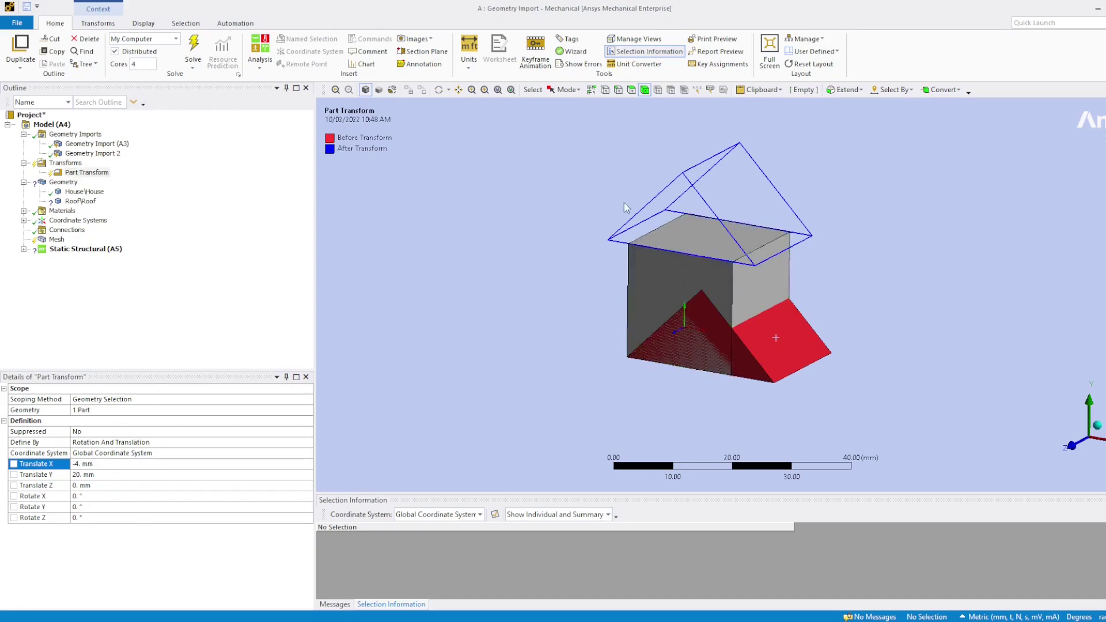
{"action": "right_click", "coordinate": [76, 173]}
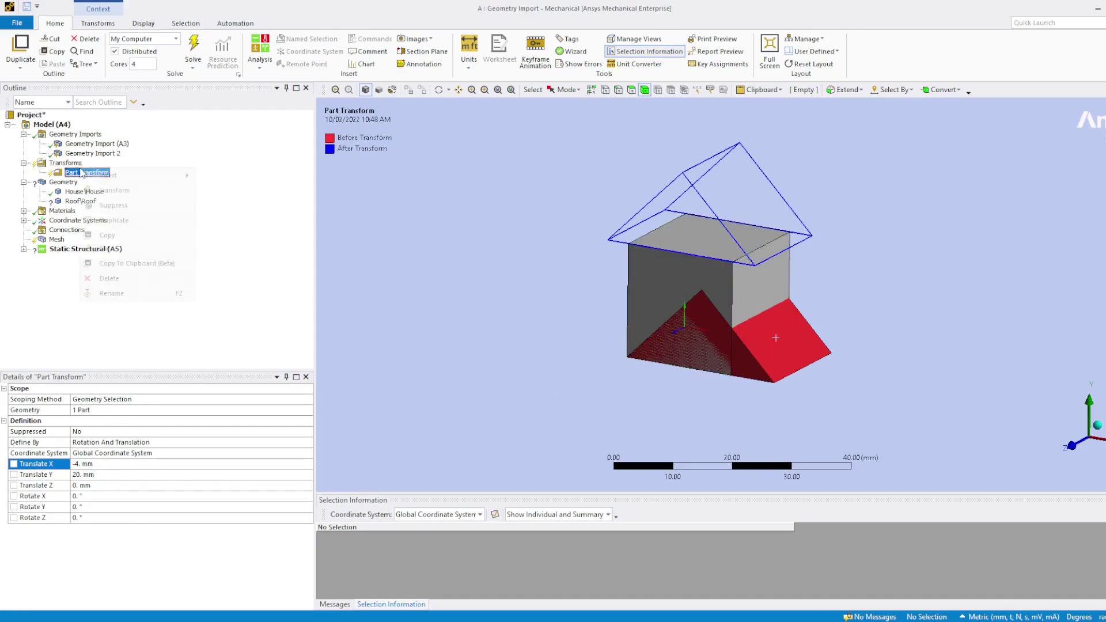
{"action": "left_click", "coordinate": [129, 190]}
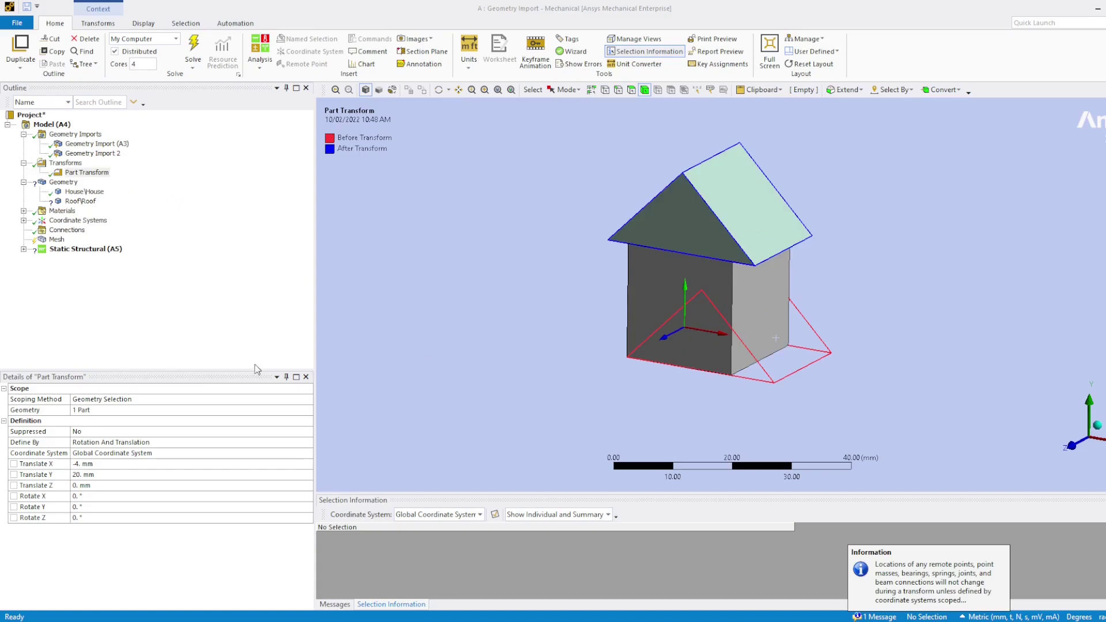
Compare the House and Roof bodies and look at the Geometry branch options.
{"action": "left_click", "coordinate": [84, 192]}
{"action": "left_click", "coordinate": [81, 201]}
{"action": "left_click", "coordinate": [84, 192]}
{"action": "left_click", "coordinate": [80, 201]}
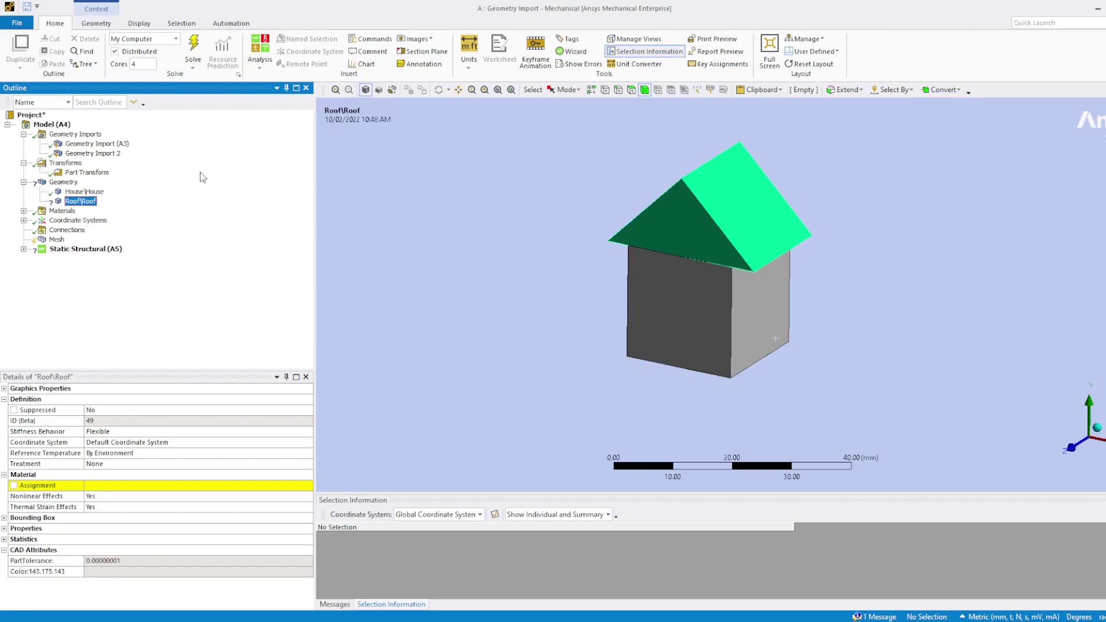
{"action": "right_click", "coordinate": [64, 183]}
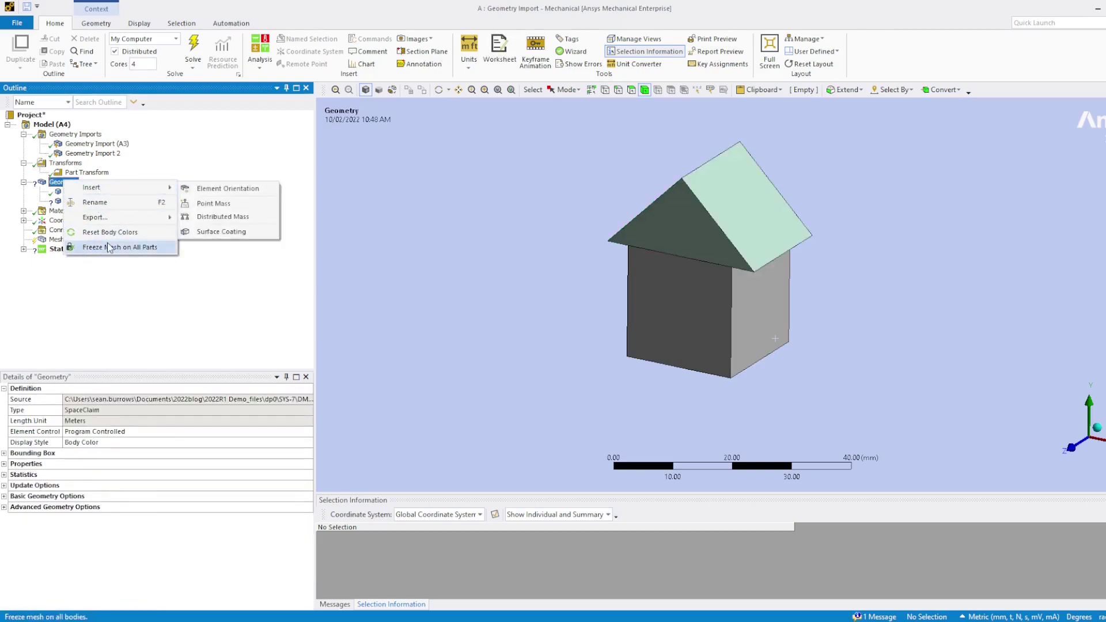
{"action": "left_click", "coordinate": [133, 333]}
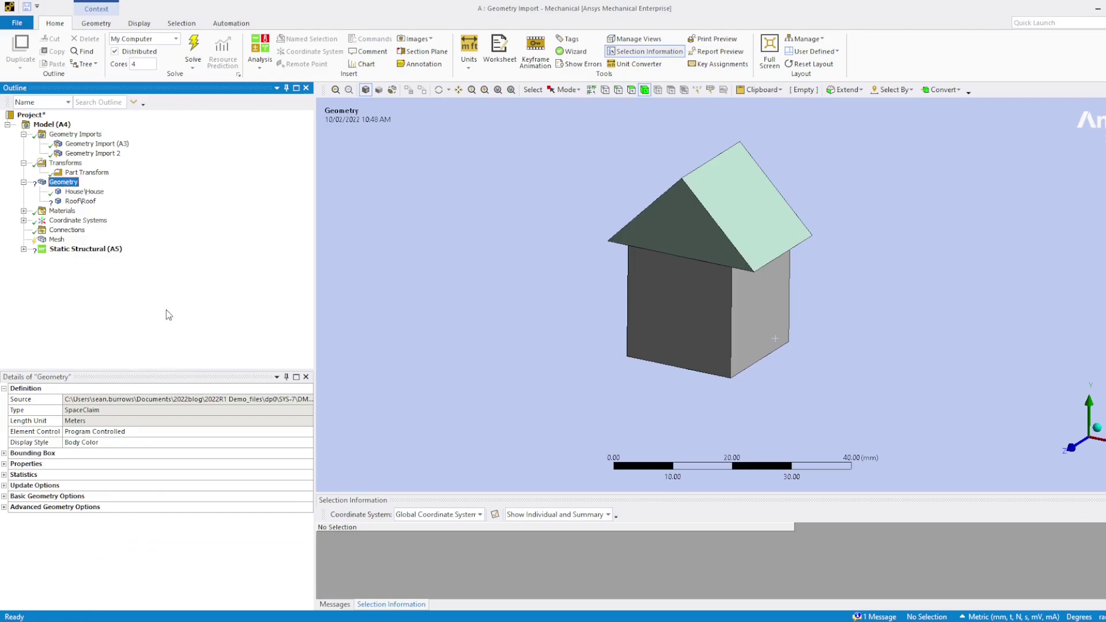
Compare what Geometry Import (A3) and Geometry Import 2 supply, and list the reload files.
{"action": "left_click", "coordinate": [95, 144]}
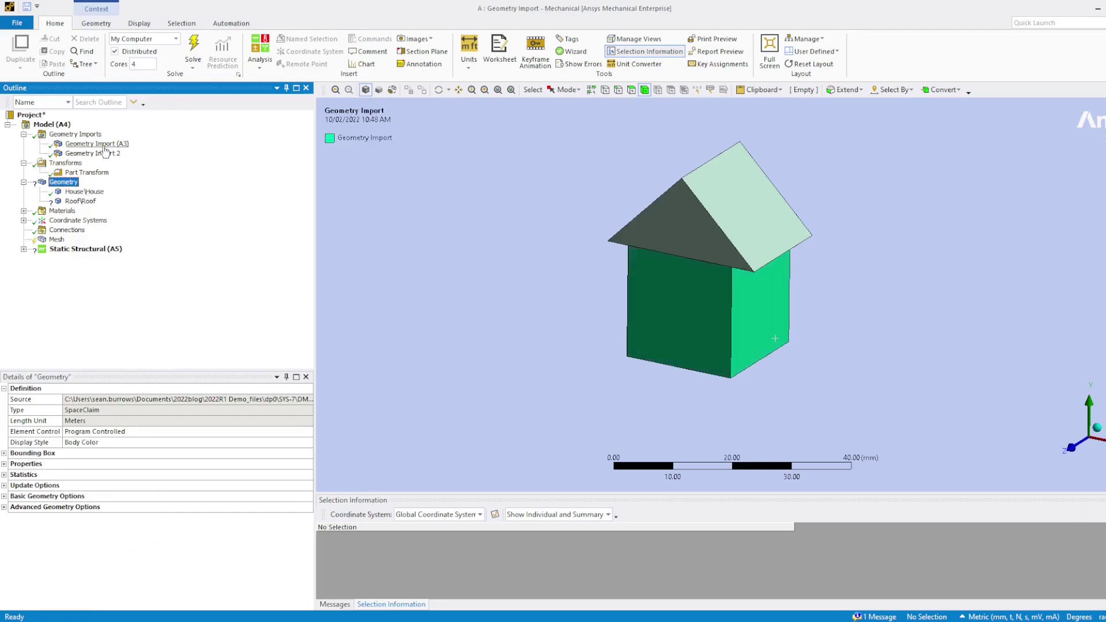
{"action": "left_click", "coordinate": [101, 154]}
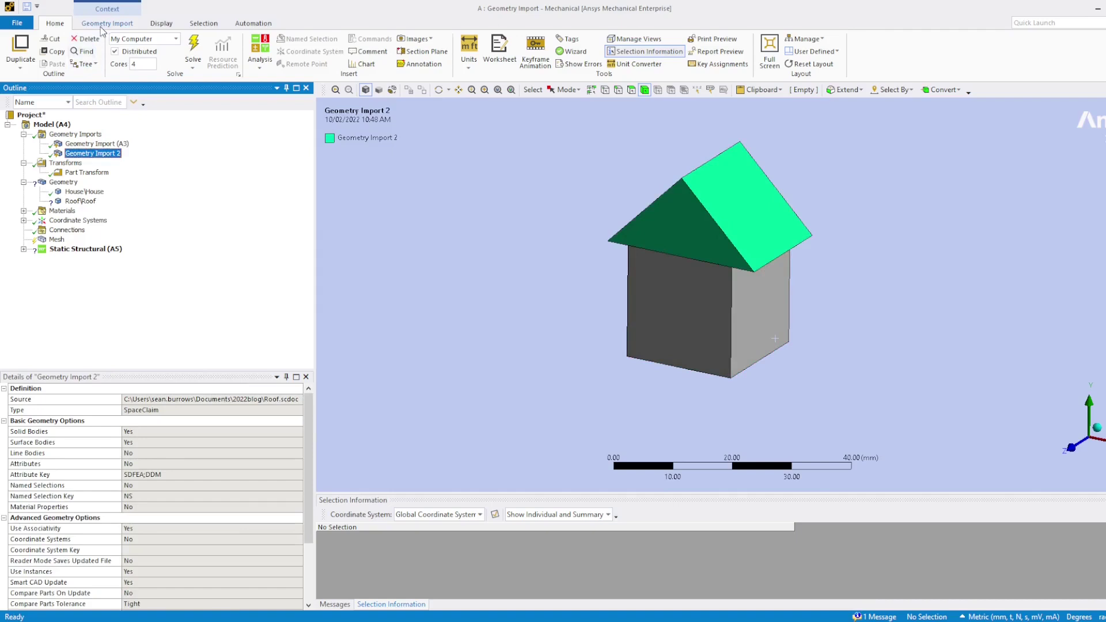
{"action": "left_click", "coordinate": [112, 145]}
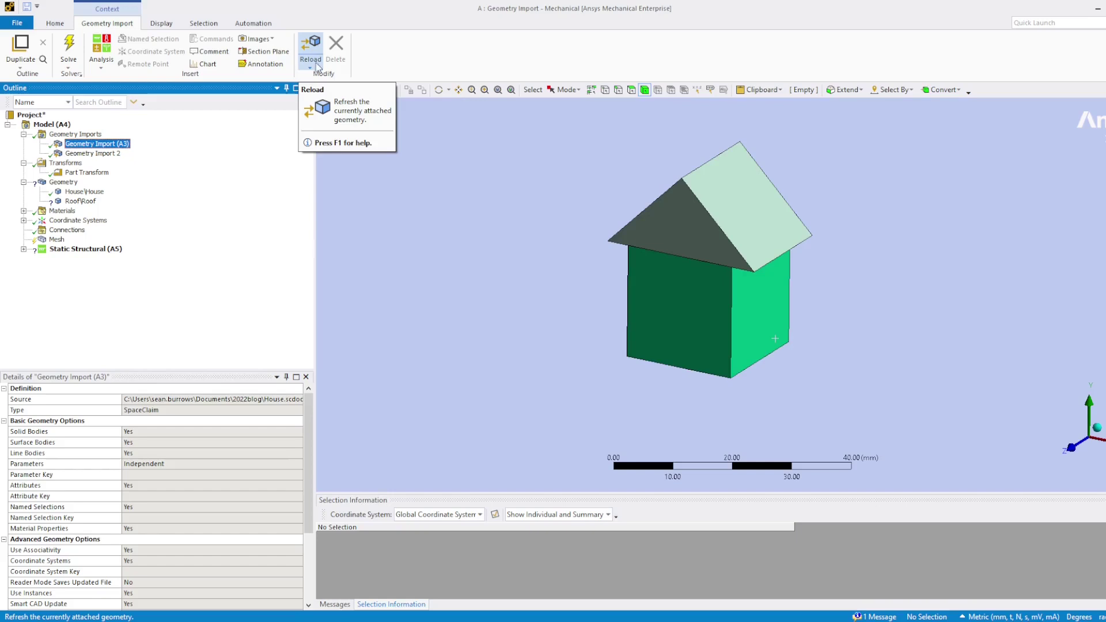
{"action": "left_click", "coordinate": [316, 68]}
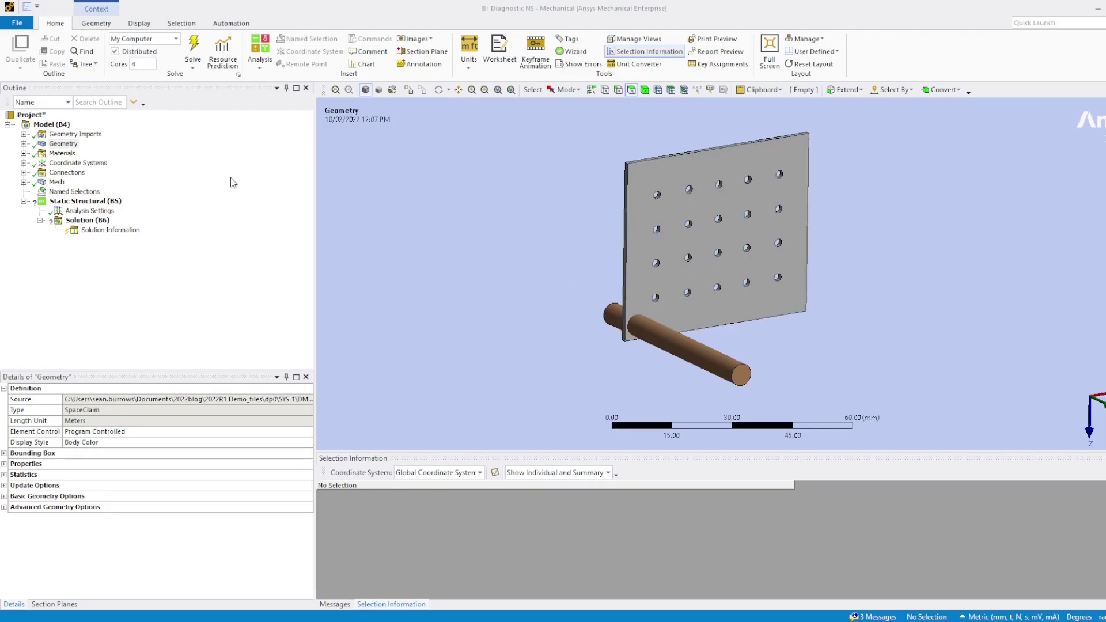
Show the plate-and-rods mesh and insert a Worksheet-scoped named selection.
{"action": "left_click", "coordinate": [57, 182]}
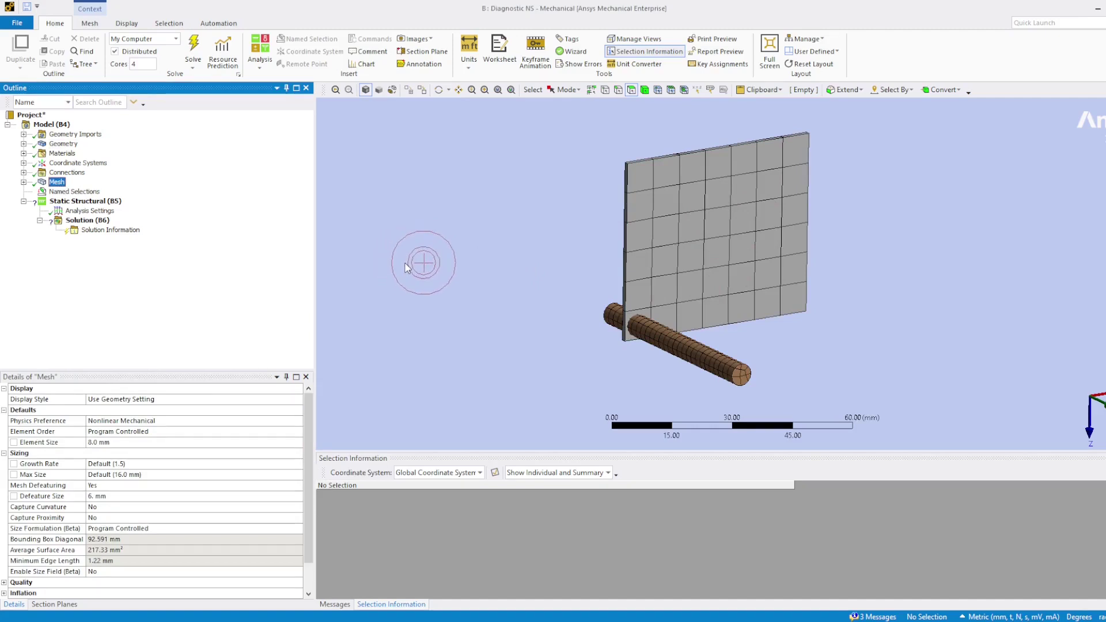
{"action": "right_click", "coordinate": [81, 192]}
{"action": "mouse_move", "coordinate": [179, 199]}
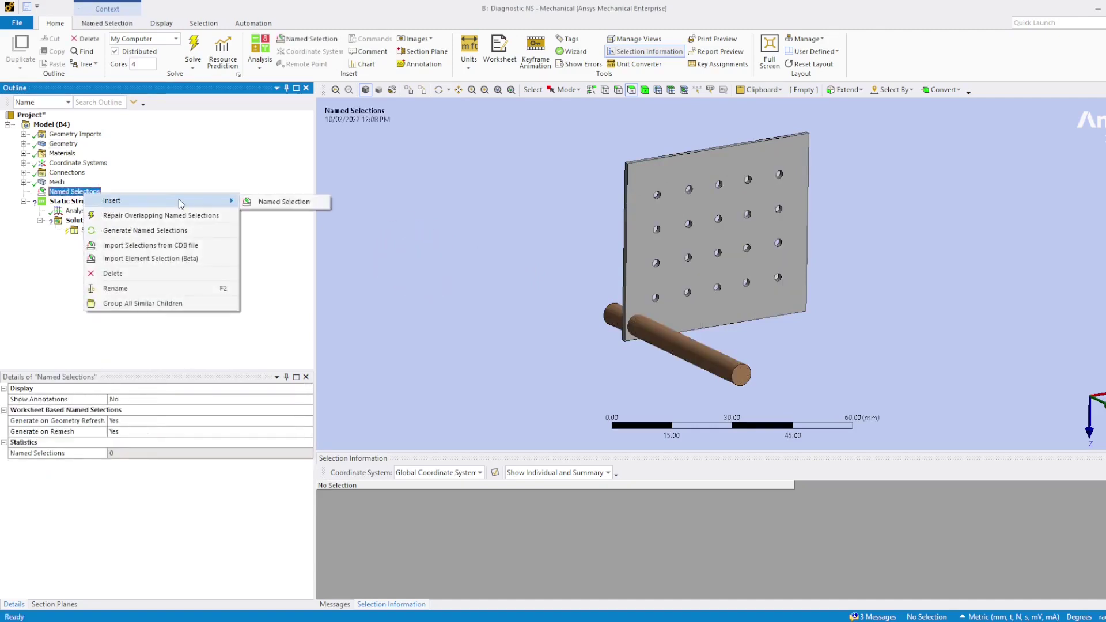
{"action": "left_click", "coordinate": [285, 206]}
{"action": "double_click", "coordinate": [86, 399]}
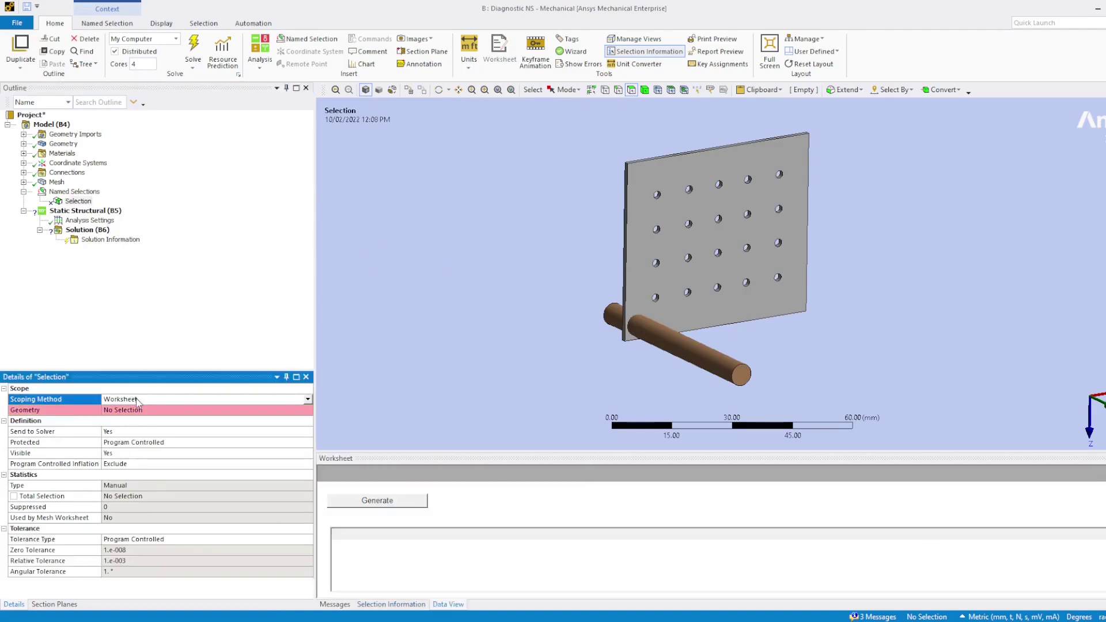
Add a criteria row: Body, Material, Equal, Structural Steel.
{"action": "right_click", "coordinate": [416, 546]}
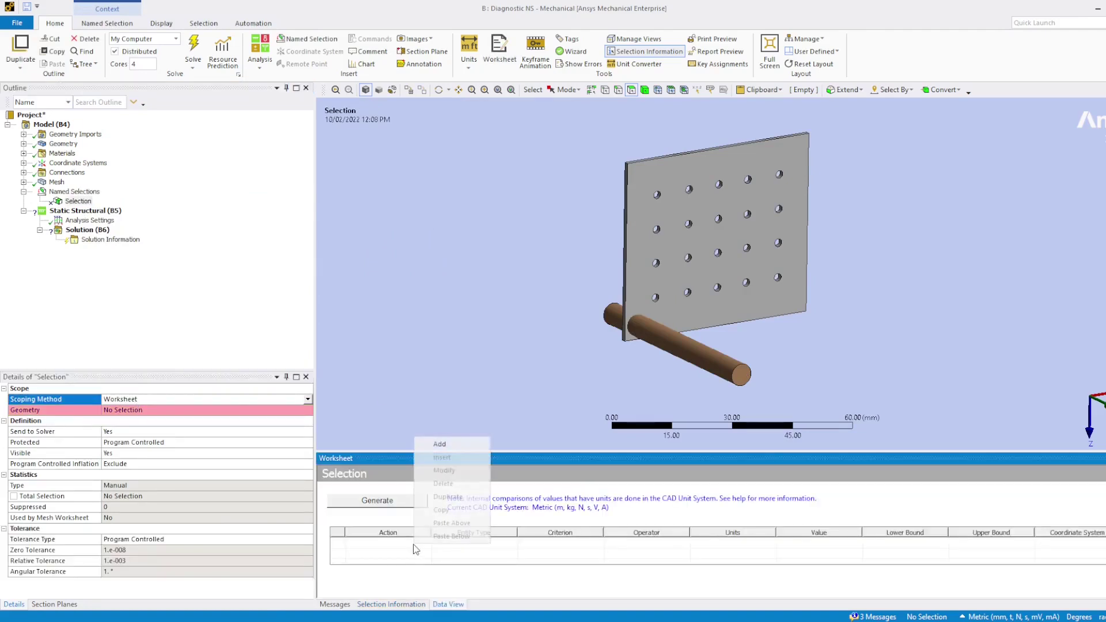
{"action": "left_click", "coordinate": [440, 444]}
{"action": "left_click", "coordinate": [493, 550]}
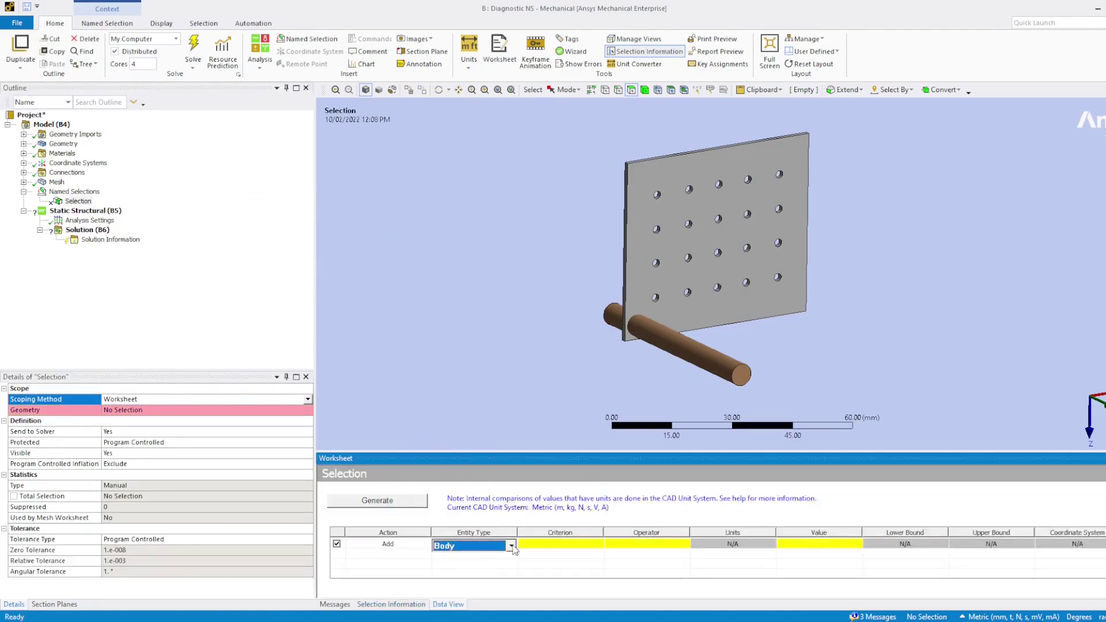
{"action": "left_click", "coordinate": [601, 548]}
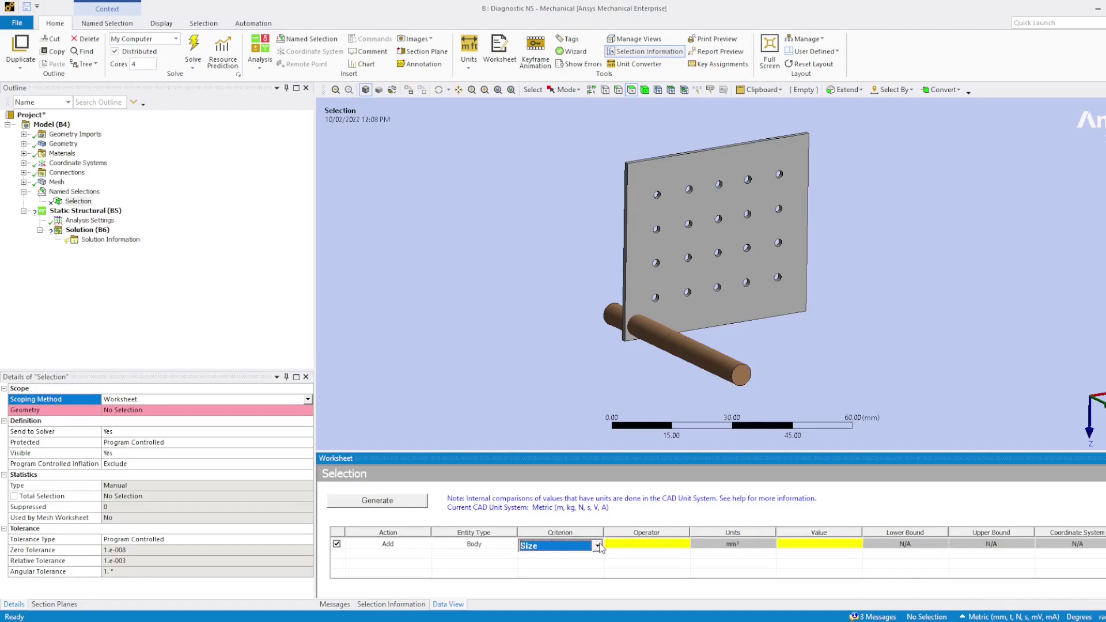
{"action": "left_click", "coordinate": [599, 546]}
{"action": "left_click", "coordinate": [553, 613]}
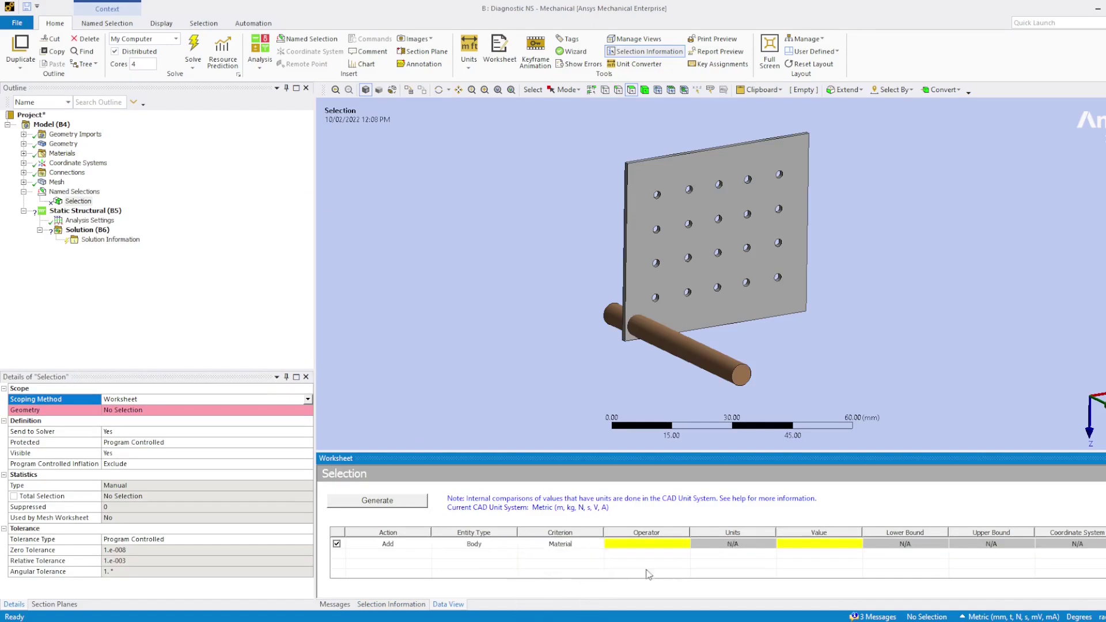
{"action": "left_click", "coordinate": [668, 548]}
{"action": "left_click", "coordinate": [819, 550]}
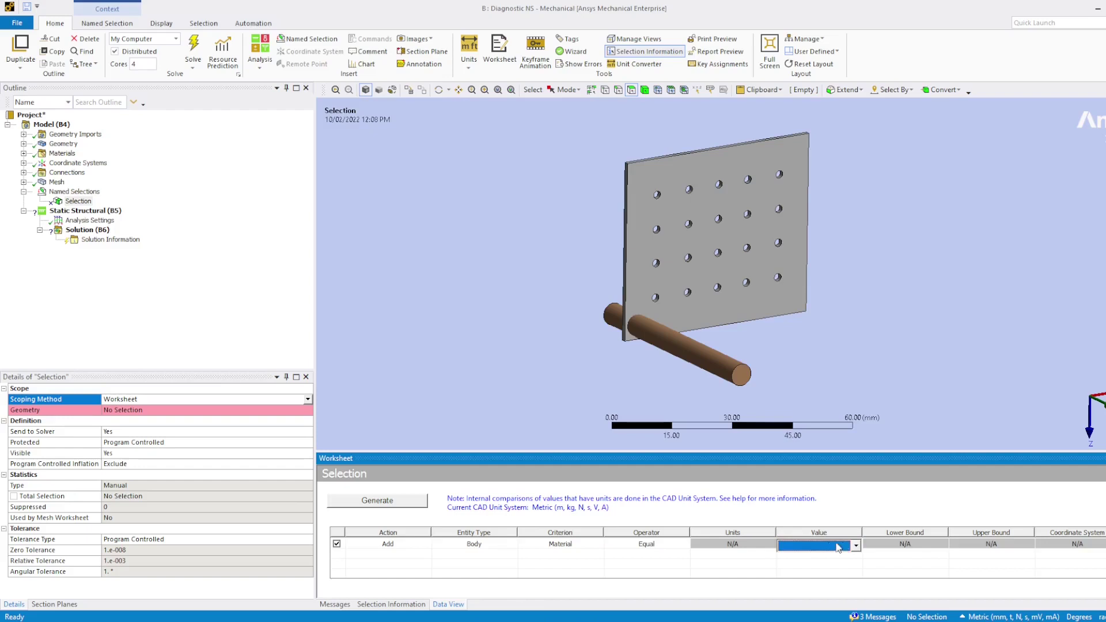
{"action": "left_click", "coordinate": [856, 545]}
{"action": "left_click", "coordinate": [830, 558]}
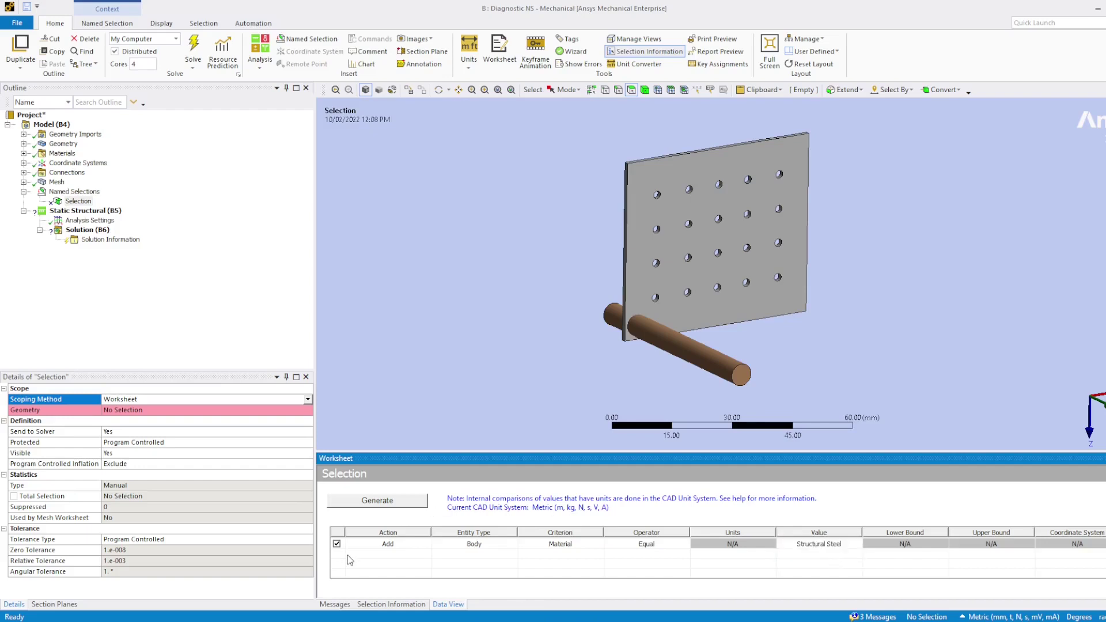
Add a second criteria row: Diagnostics, Face, Defeatured.
{"action": "right_click", "coordinate": [381, 558]}
{"action": "left_click", "coordinate": [411, 458]}
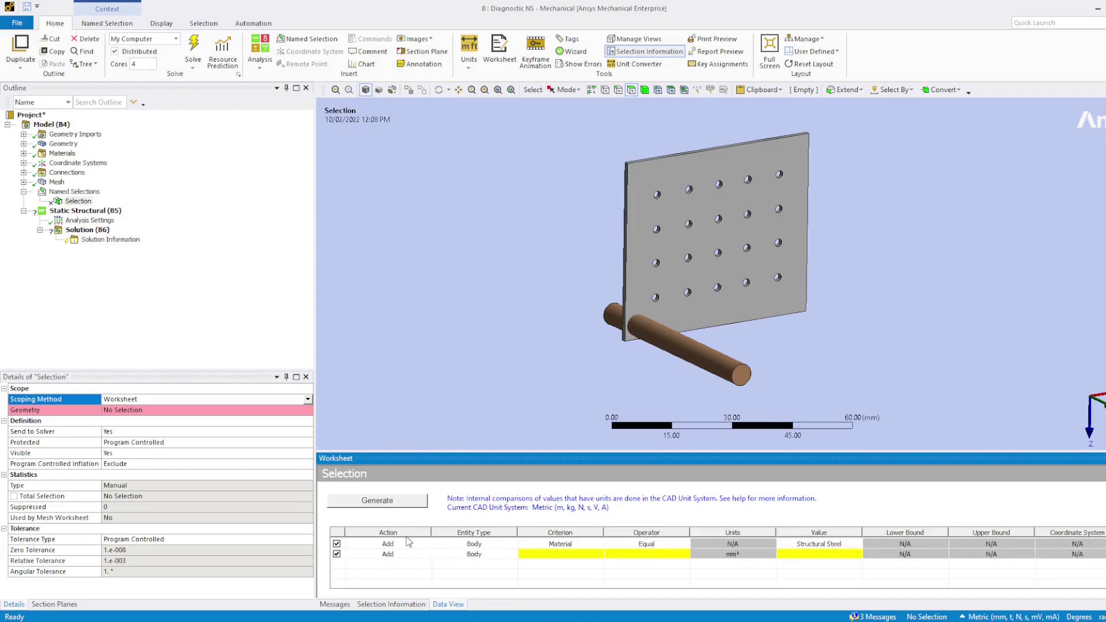
{"action": "left_click", "coordinate": [403, 554]}
{"action": "left_click", "coordinate": [404, 554]}
{"action": "left_click", "coordinate": [420, 599]}
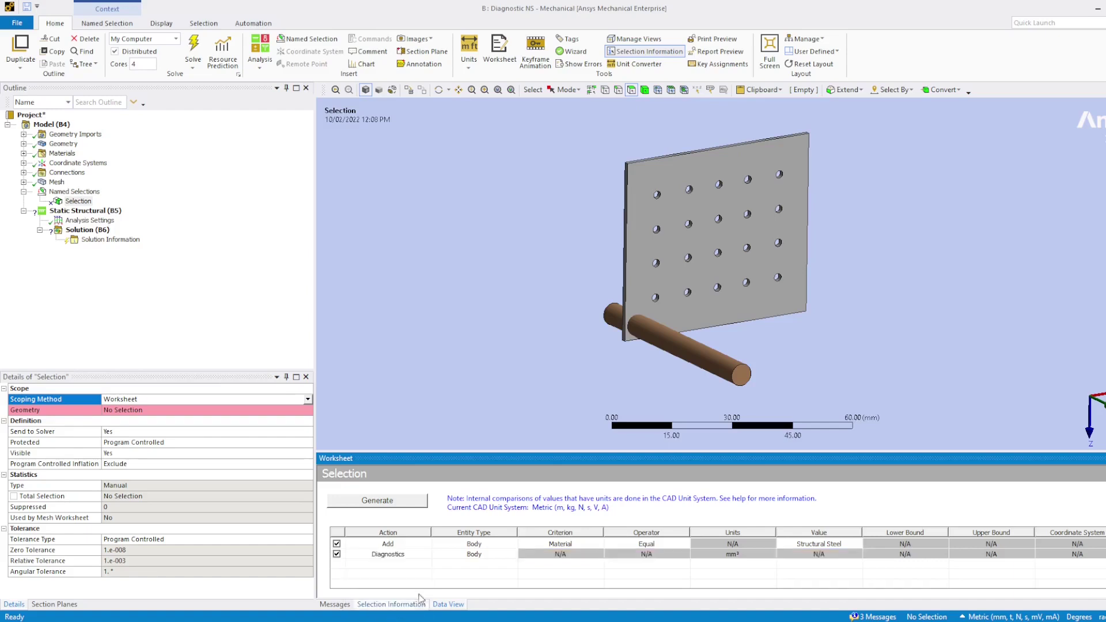
{"action": "left_click", "coordinate": [510, 555]}
{"action": "left_click", "coordinate": [511, 557]}
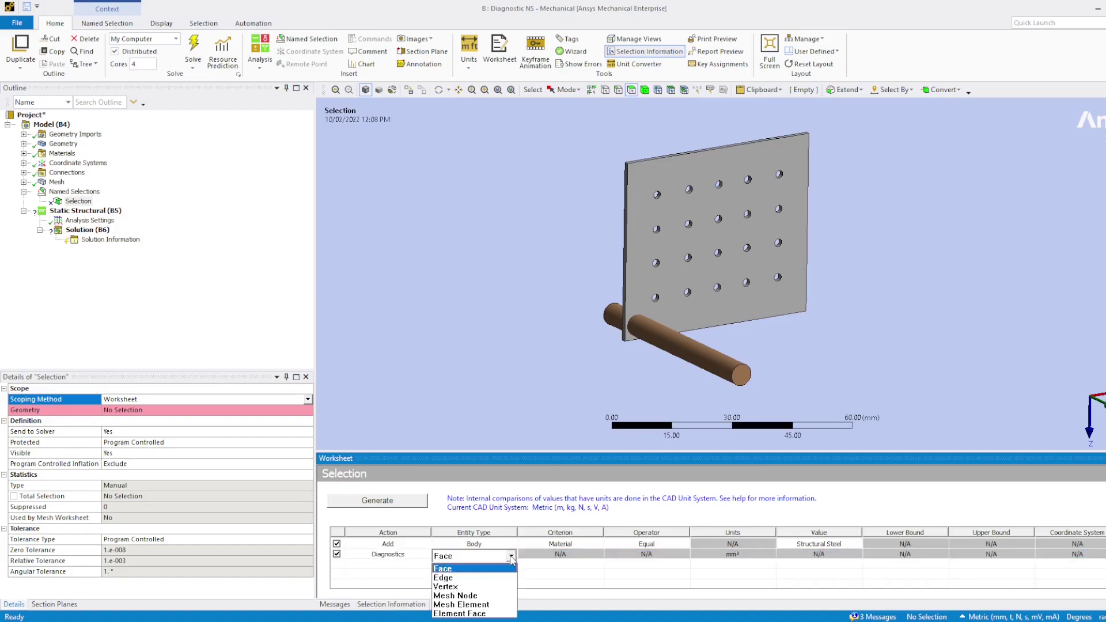
{"action": "left_click", "coordinate": [500, 569]}
{"action": "left_click", "coordinate": [595, 557]}
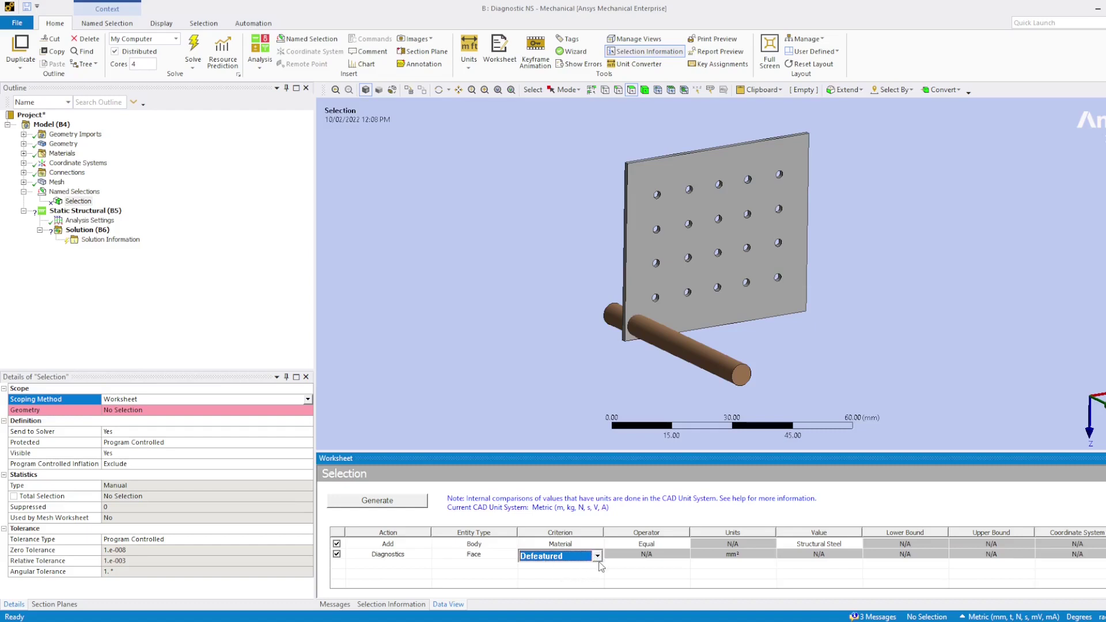
{"action": "left_click", "coordinate": [598, 558]}
{"action": "left_click", "coordinate": [564, 570]}
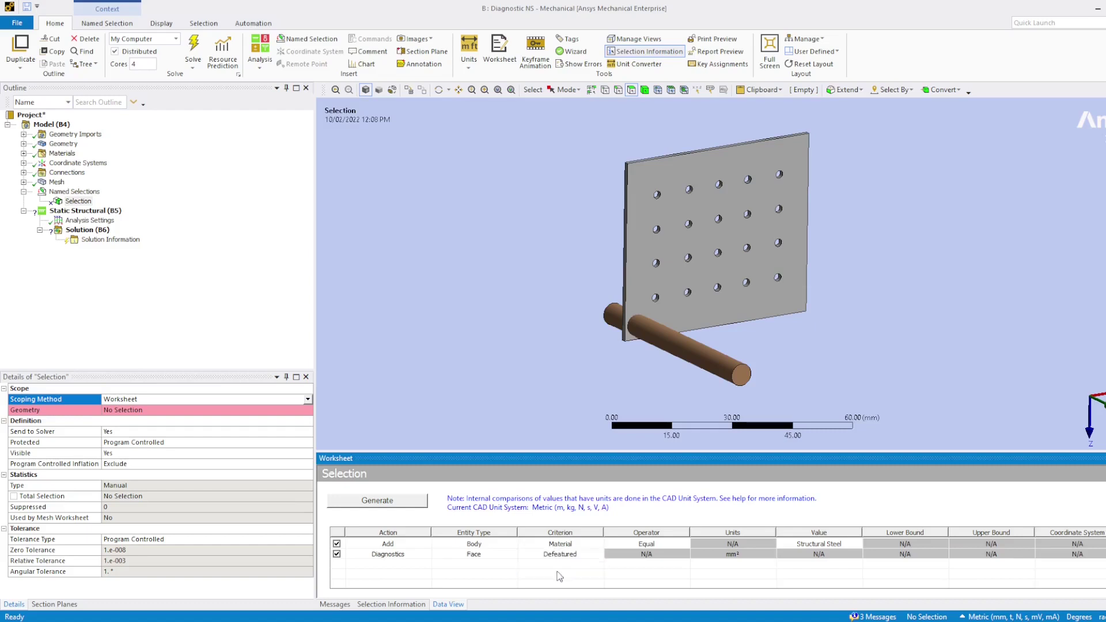
Generate the selection (20 hole faces), then change the Diagnostics row to Mesh Element / Body Interference Elements and regenerate.
{"action": "left_click", "coordinate": [385, 503]}
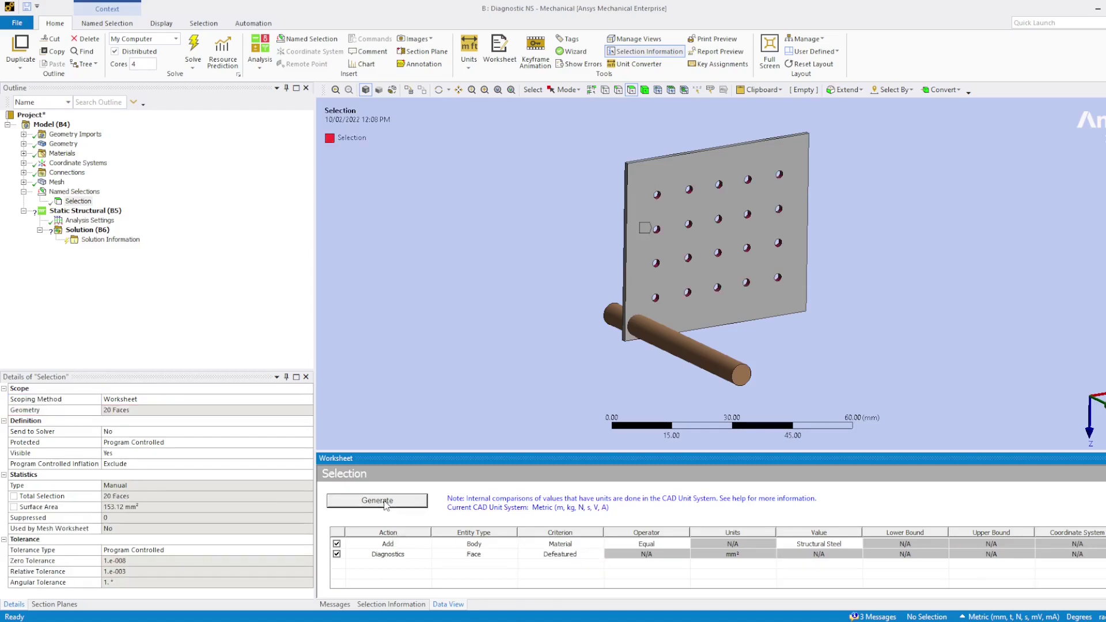
{"action": "left_click", "coordinate": [116, 410]}
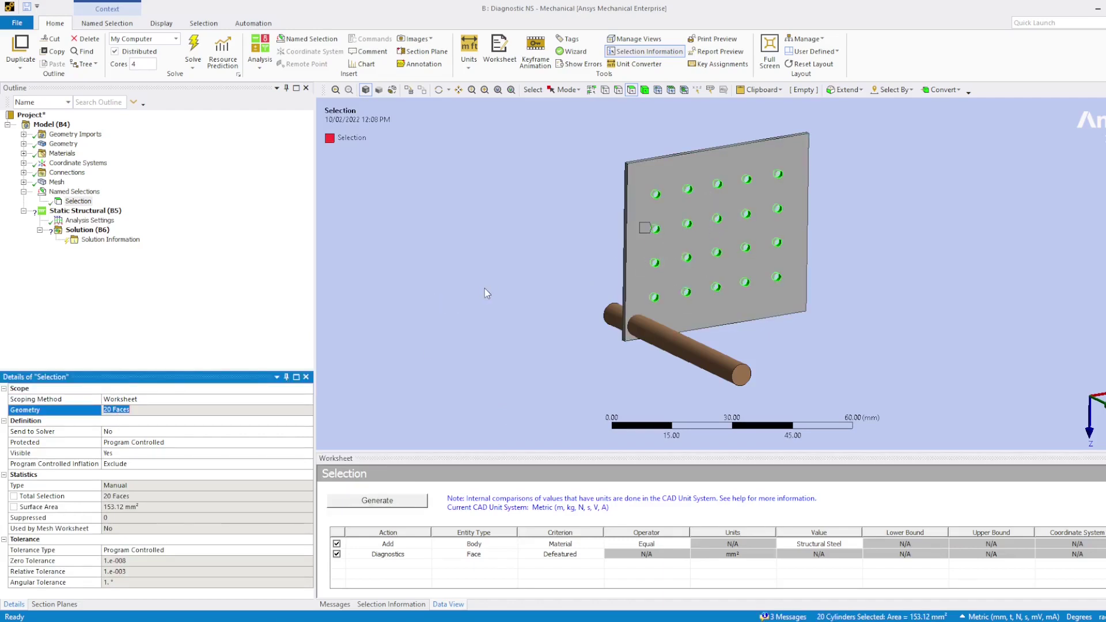
{"action": "left_click", "coordinate": [512, 556]}
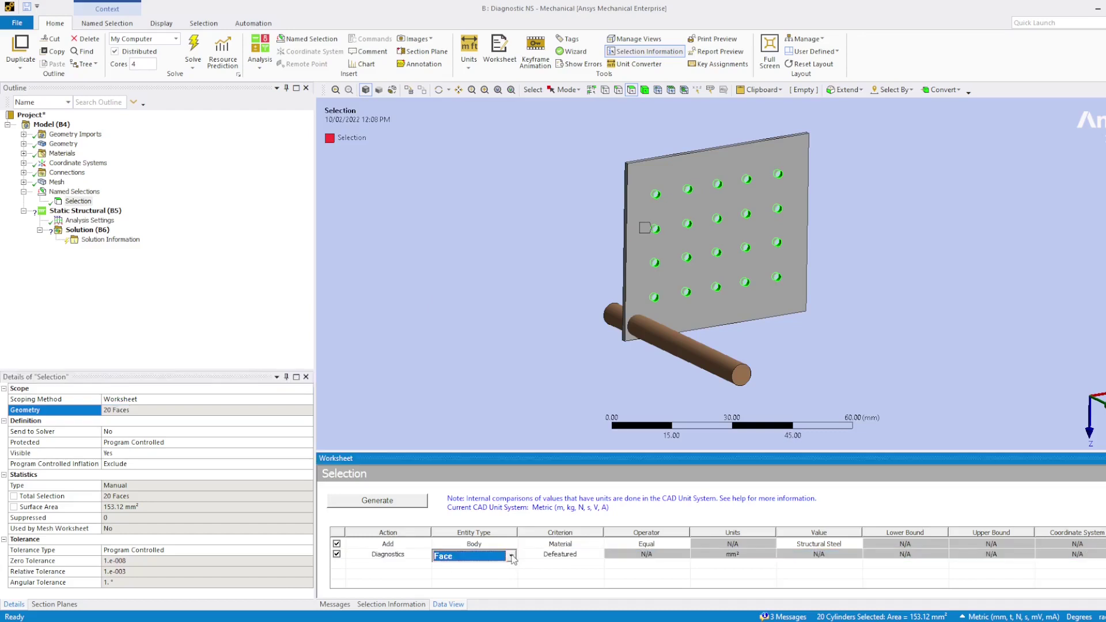
{"action": "left_click", "coordinate": [512, 556]}
{"action": "left_click", "coordinate": [490, 605]}
{"action": "left_click", "coordinate": [560, 555]}
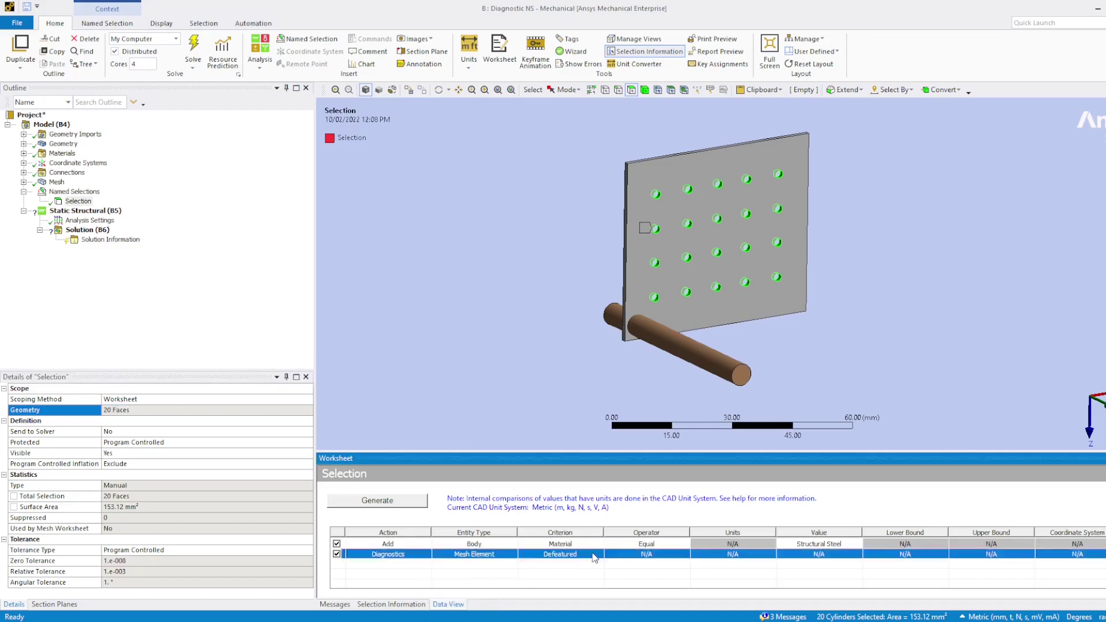
{"action": "left_click", "coordinate": [597, 556]}
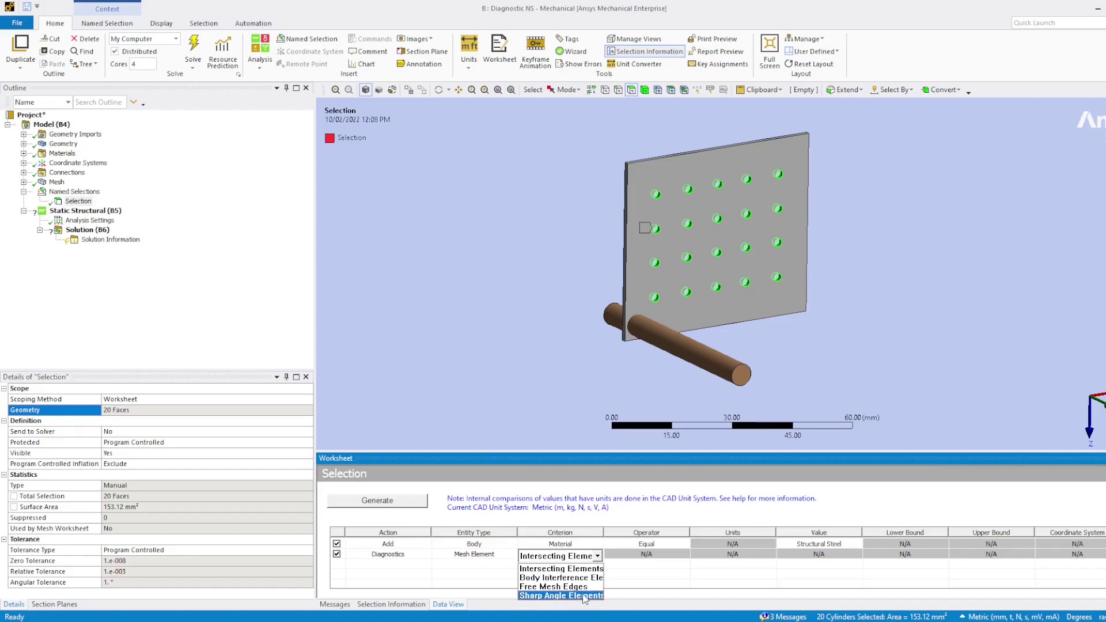
{"action": "left_click", "coordinate": [589, 578]}
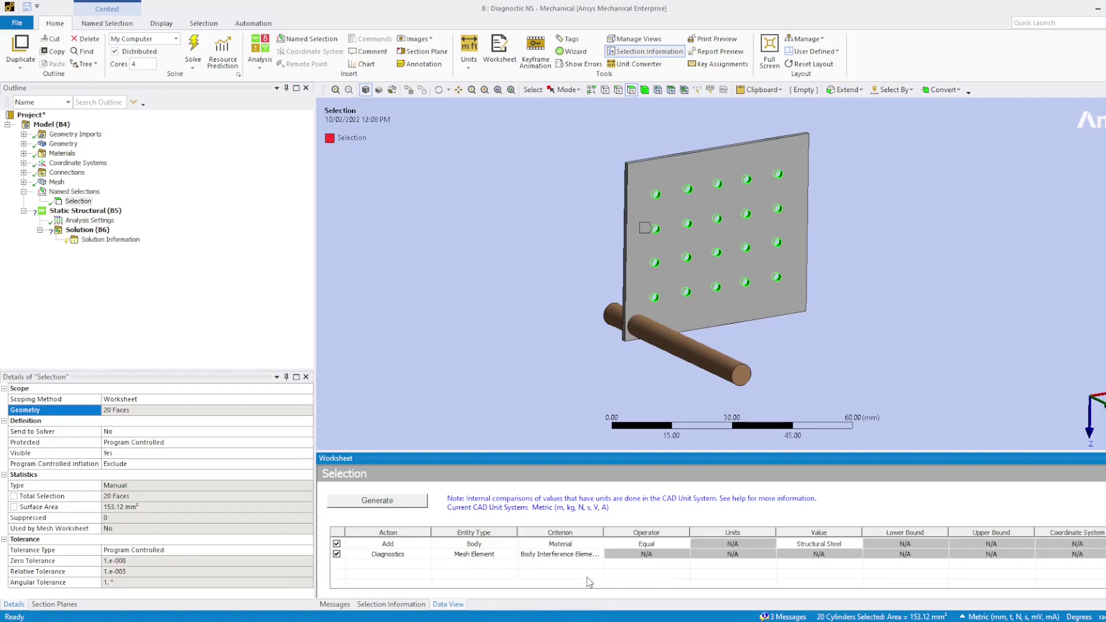
{"action": "left_click", "coordinate": [410, 504]}
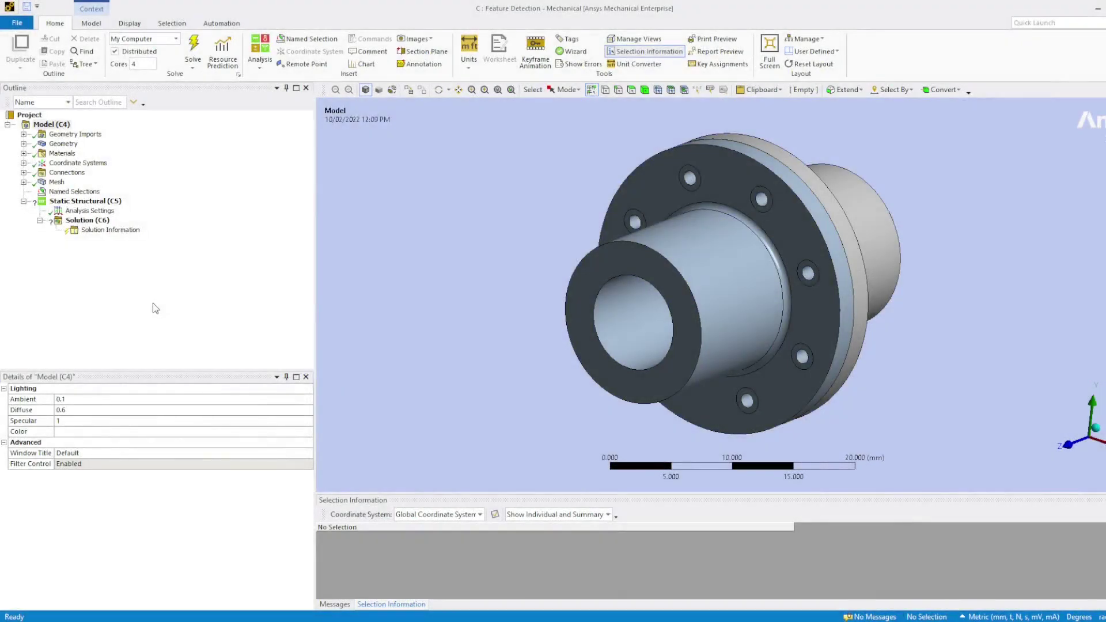
Insert Feature Detection and set row 1 to Solid Fillet with radius 0.5.
{"action": "right_click", "coordinate": [65, 123]}
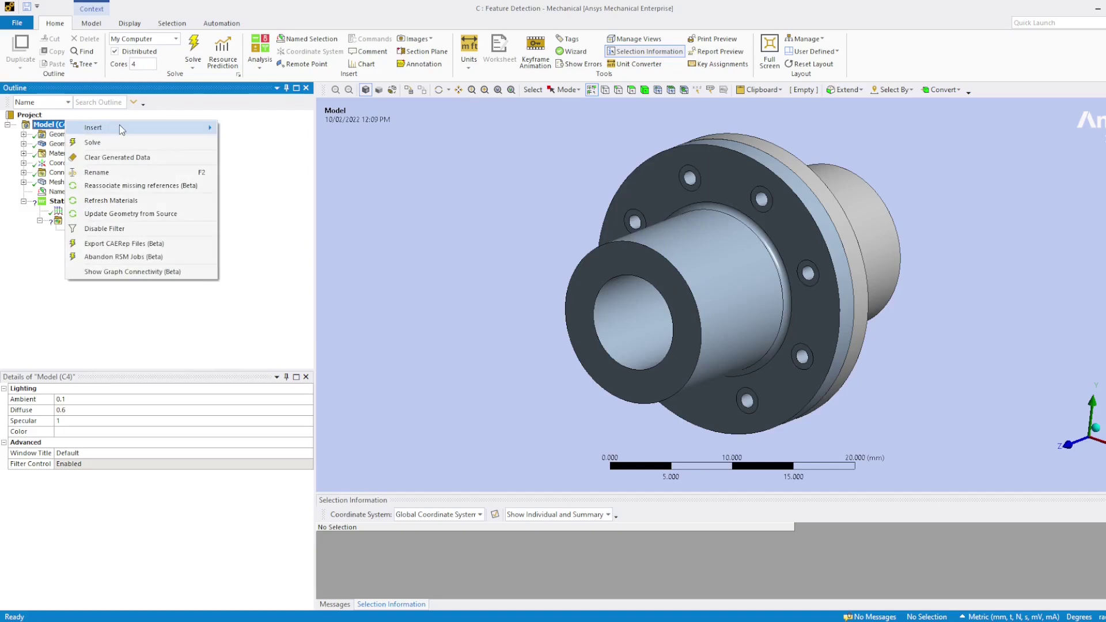
{"action": "mouse_move", "coordinate": [120, 126]}
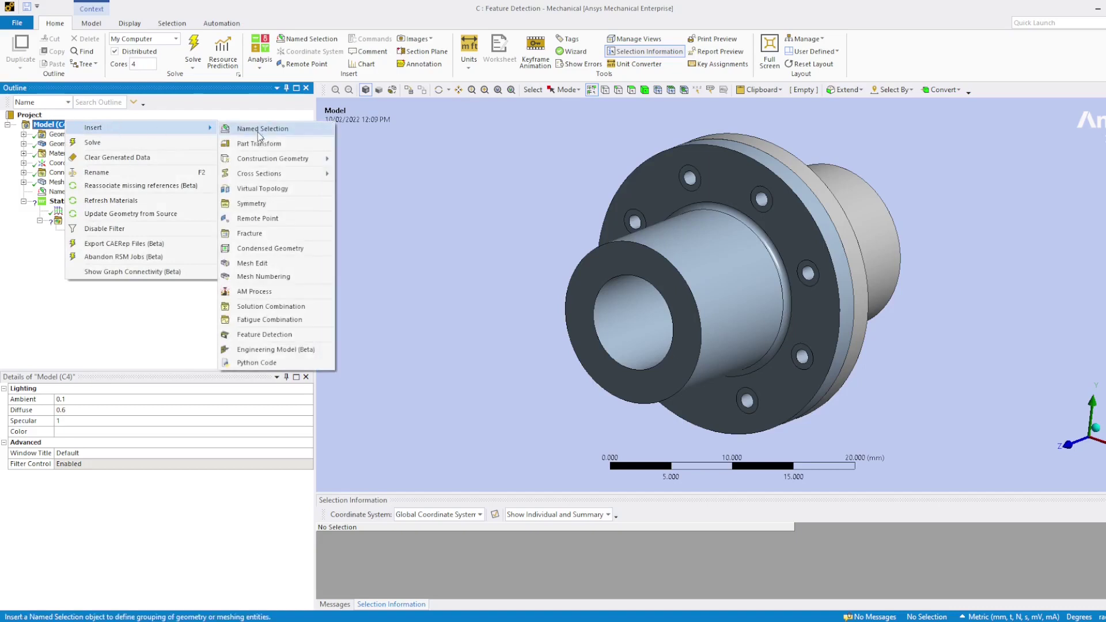
{"action": "left_click", "coordinate": [269, 336]}
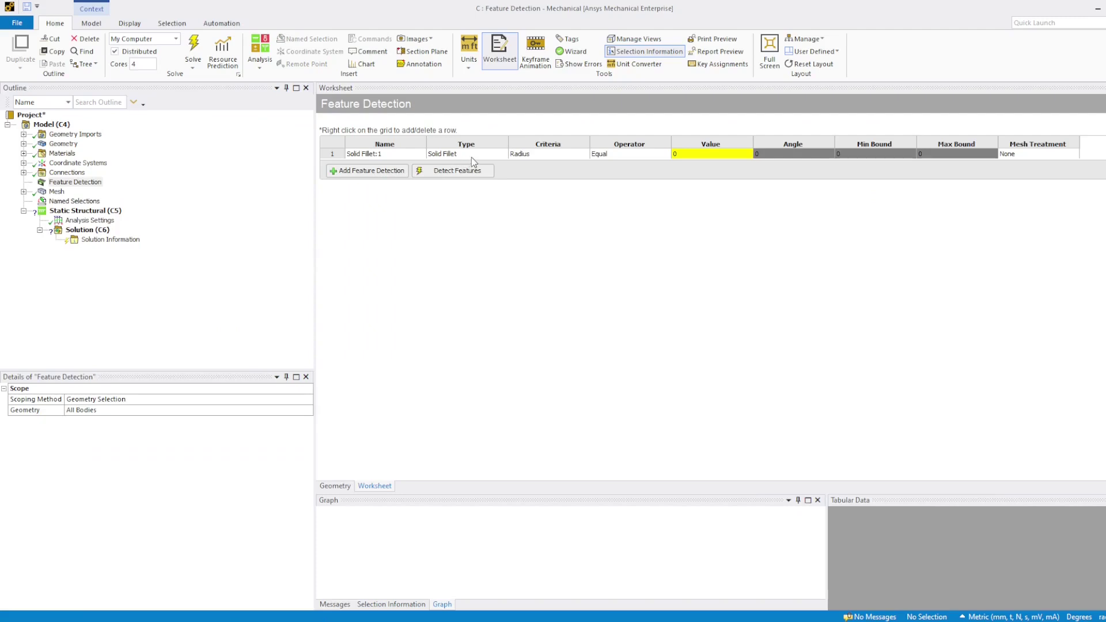
{"action": "left_click", "coordinate": [499, 154]}
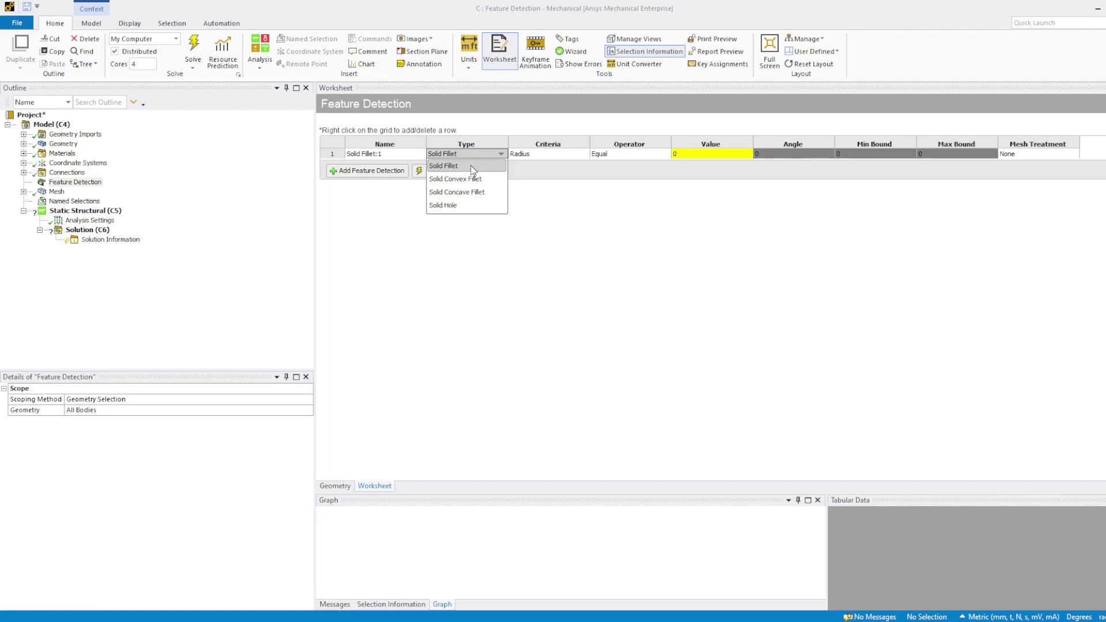
{"action": "left_click", "coordinate": [472, 166]}
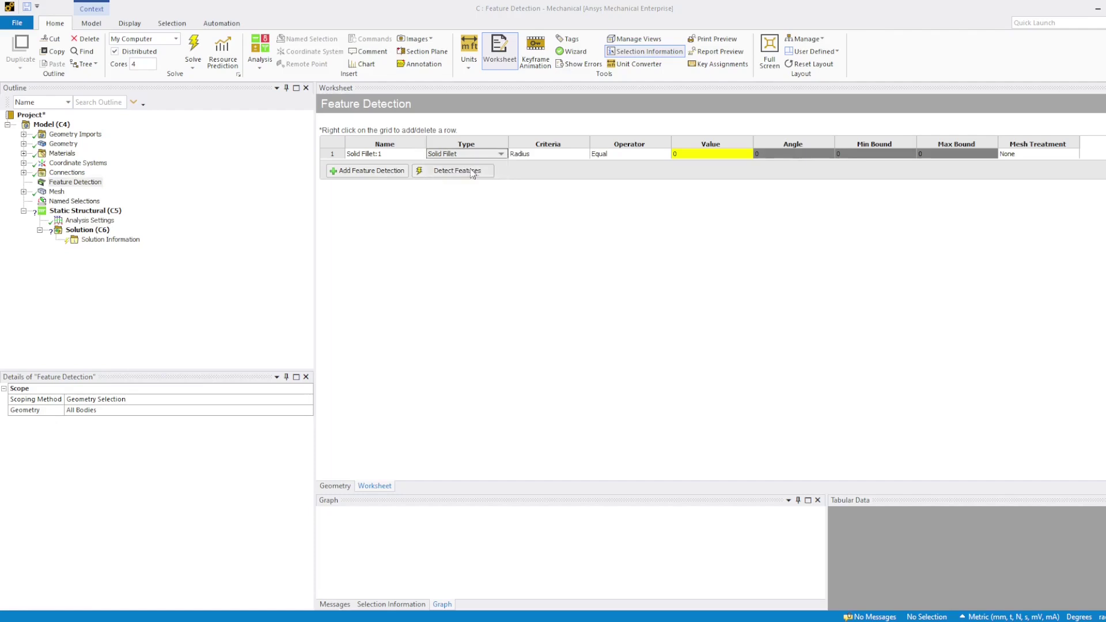
{"action": "left_click", "coordinate": [691, 154]}
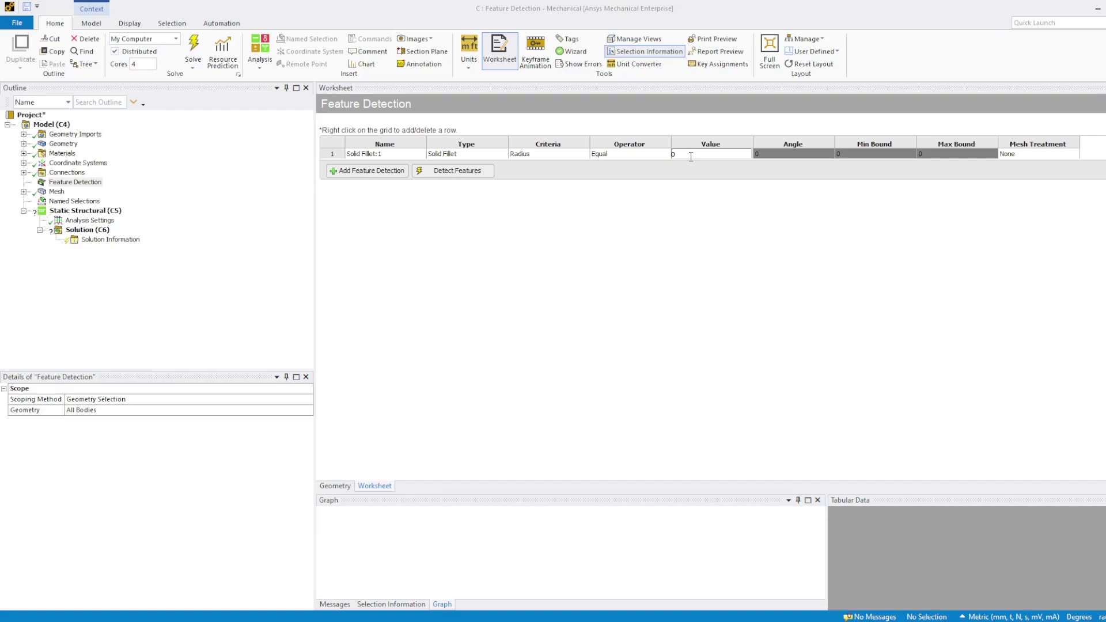
{"action": "key", "text": "Return"}
Add a row 2 for Solid Hole with radius Less Than 1.
{"action": "left_click", "coordinate": [372, 171]}
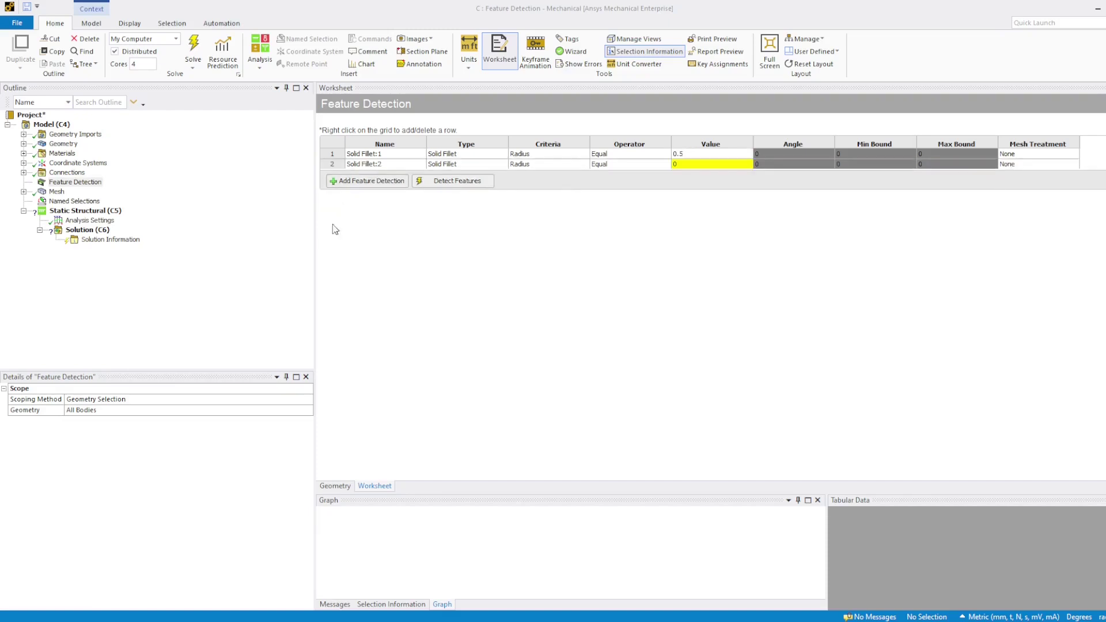
{"action": "left_click", "coordinate": [455, 165]}
{"action": "left_click", "coordinate": [492, 164]}
{"action": "left_click", "coordinate": [460, 217]}
{"action": "left_click", "coordinate": [689, 165]}
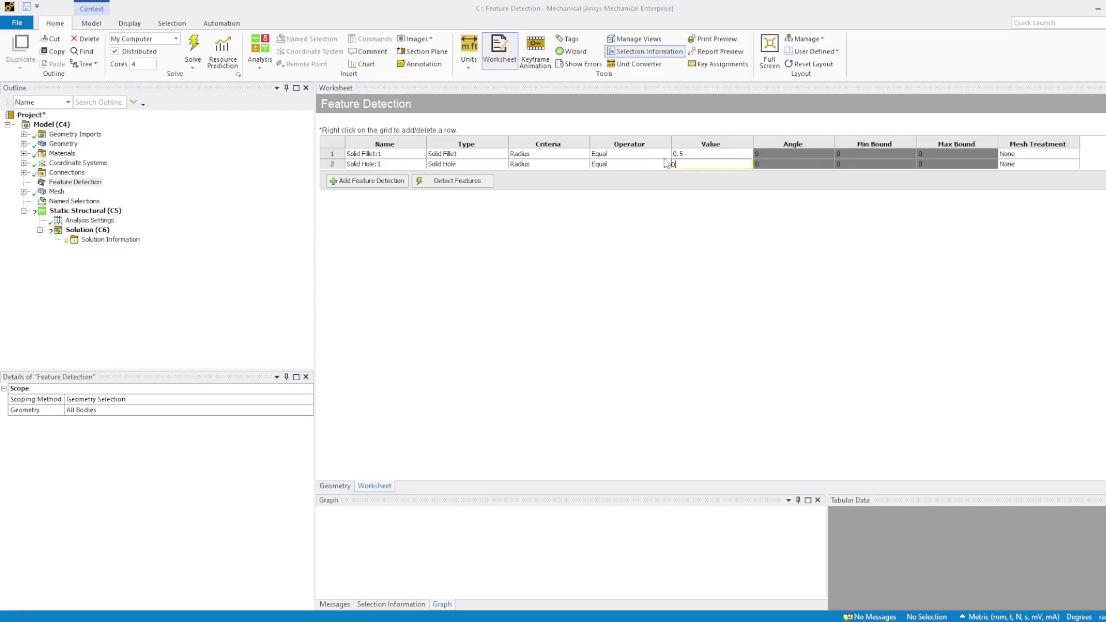
{"action": "left_click", "coordinate": [657, 164]}
{"action": "left_click", "coordinate": [660, 165]}
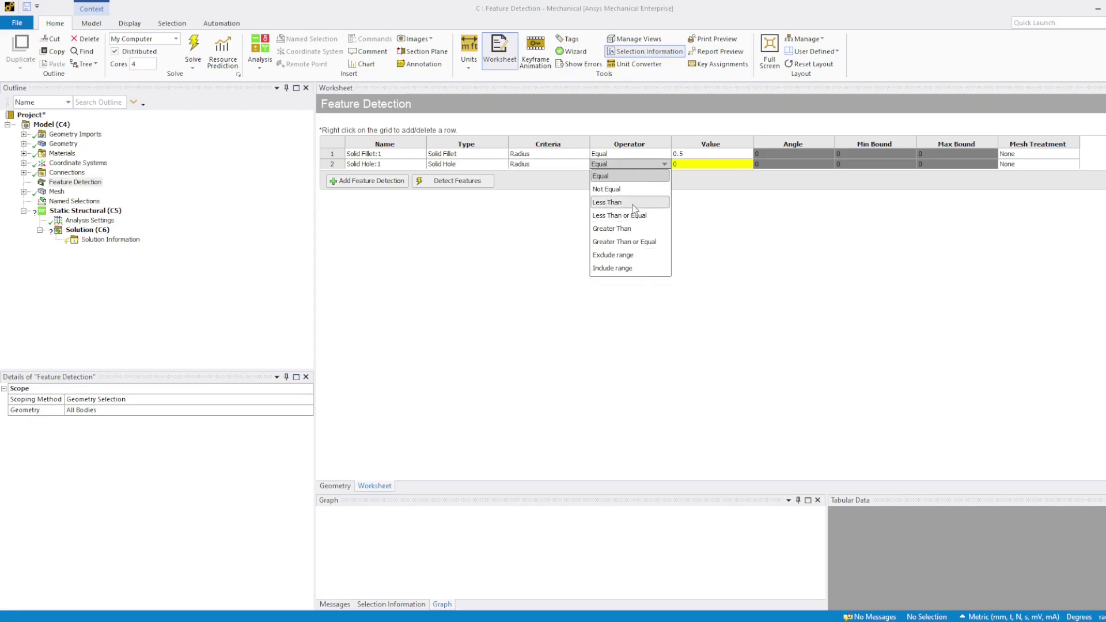
{"action": "left_click", "coordinate": [634, 202]}
{"action": "left_click", "coordinate": [683, 165]}
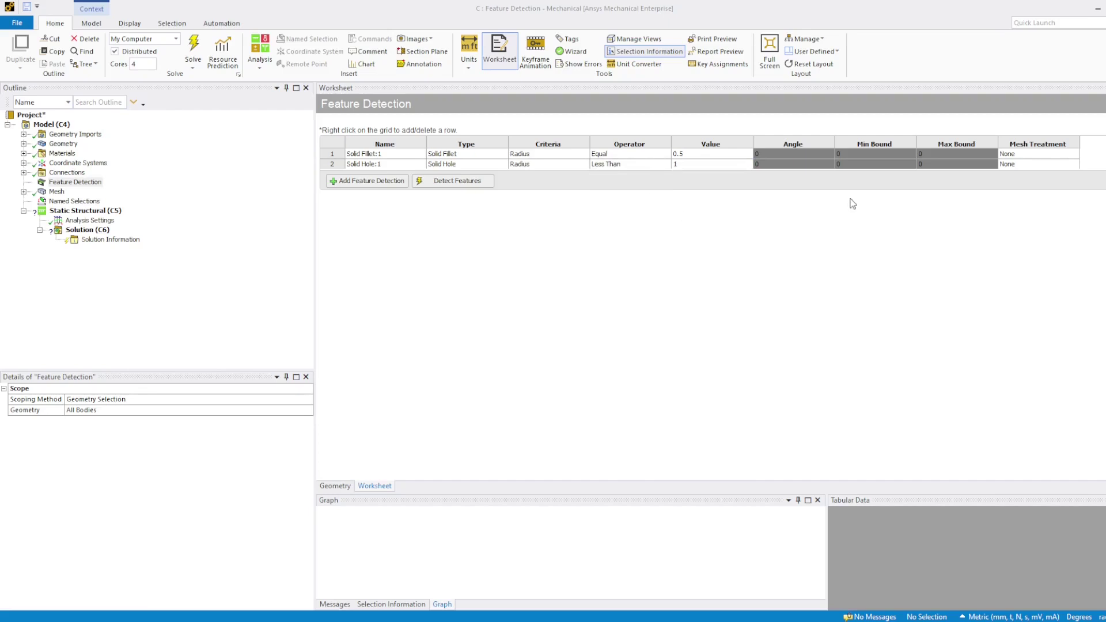
Set Mapped Meshing as the mesh treatment for both the fillet and hole rows.
{"action": "left_click", "coordinate": [1070, 154]}
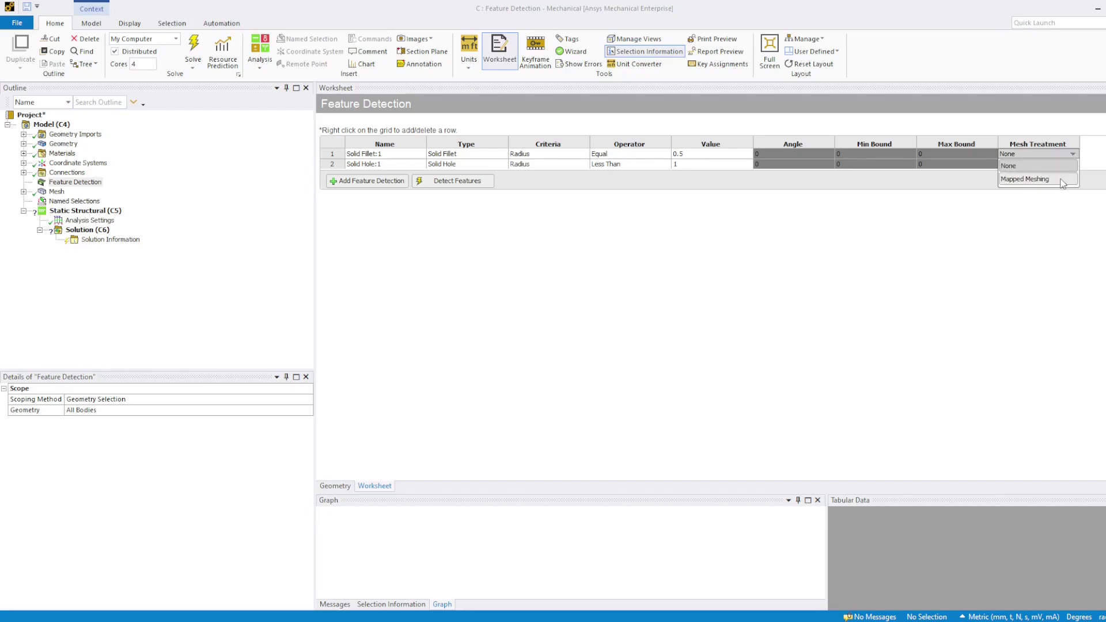
{"action": "left_click", "coordinate": [1064, 179]}
{"action": "left_click", "coordinate": [1073, 164]}
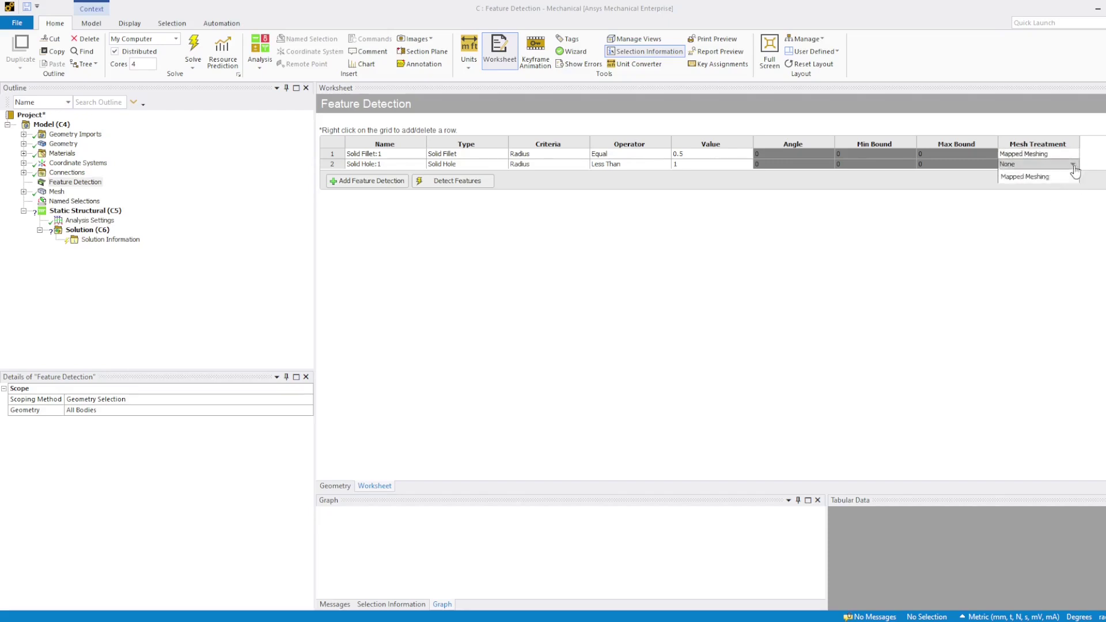
{"action": "left_click", "coordinate": [1032, 177]}
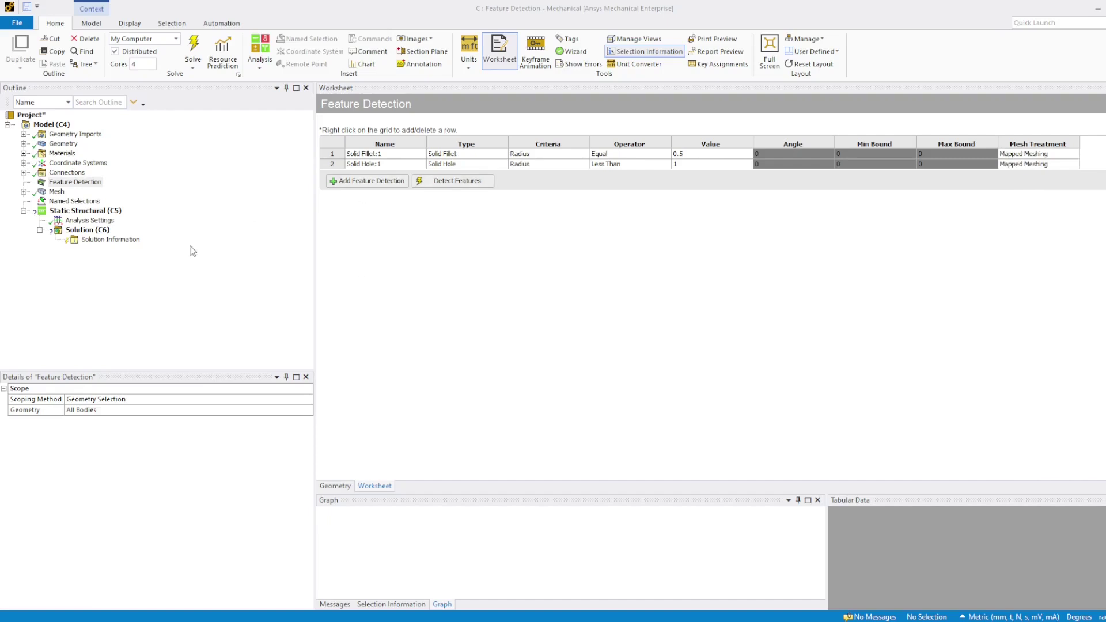
Inspect the current flange mesh, then run Detect Features.
{"action": "left_click", "coordinate": [56, 191]}
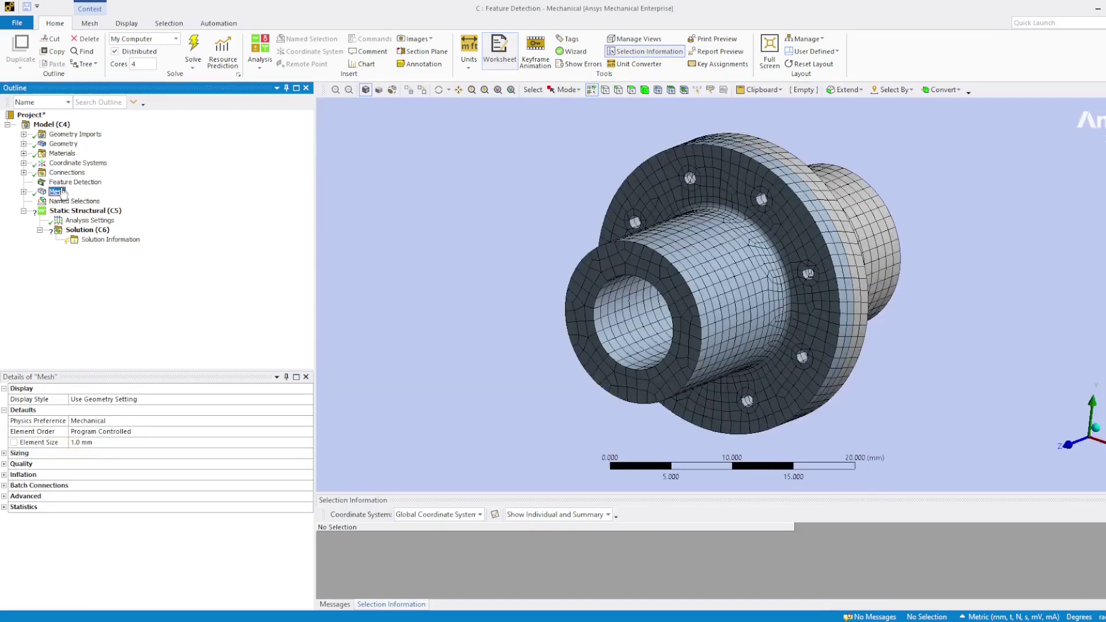
{"action": "scroll", "coordinate": [689, 208], "scroll_direction": "up", "scroll_amount": 10}
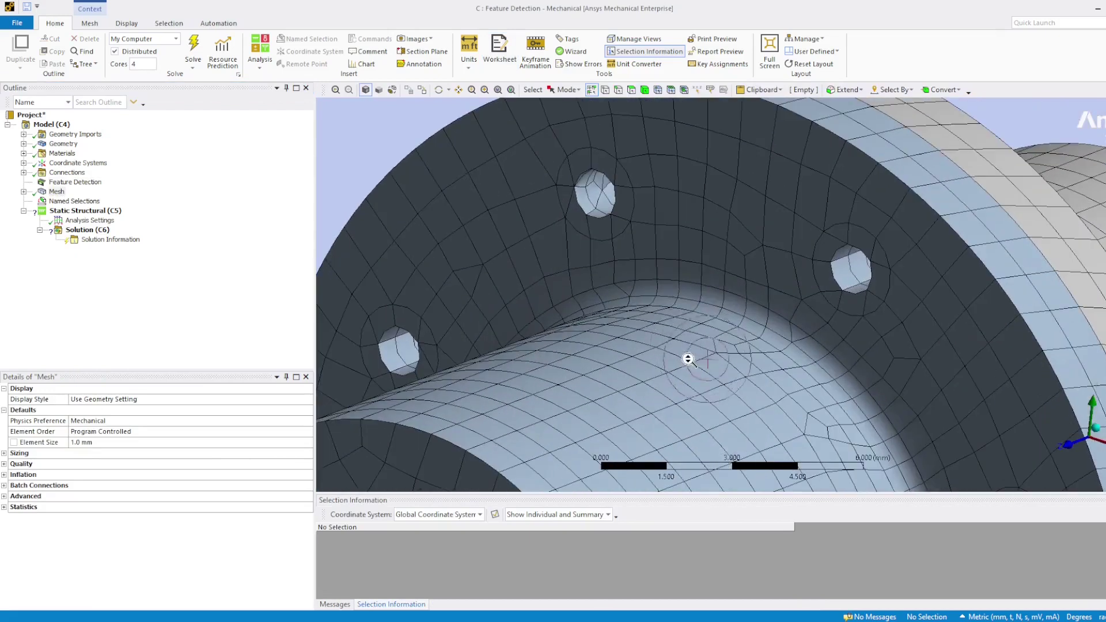
{"action": "middle_click_drag", "start_coordinate": [743, 320], "coordinate": [644, 297]}
{"action": "middle_click_drag", "start_coordinate": [575, 178], "coordinate": [575, 207]}
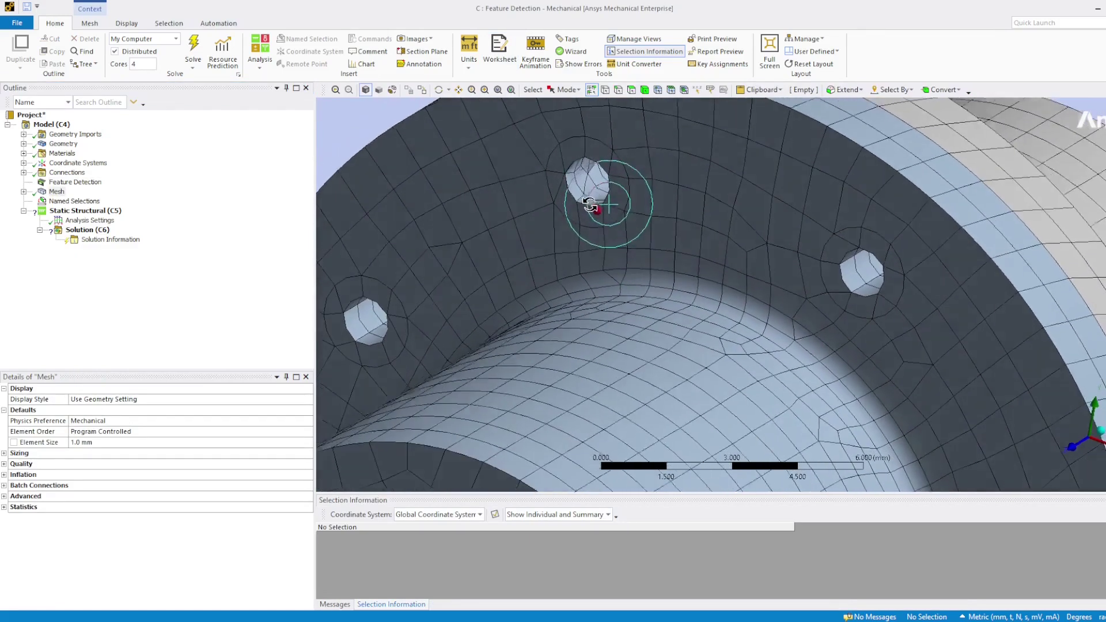
{"action": "left_click", "coordinate": [75, 182]}
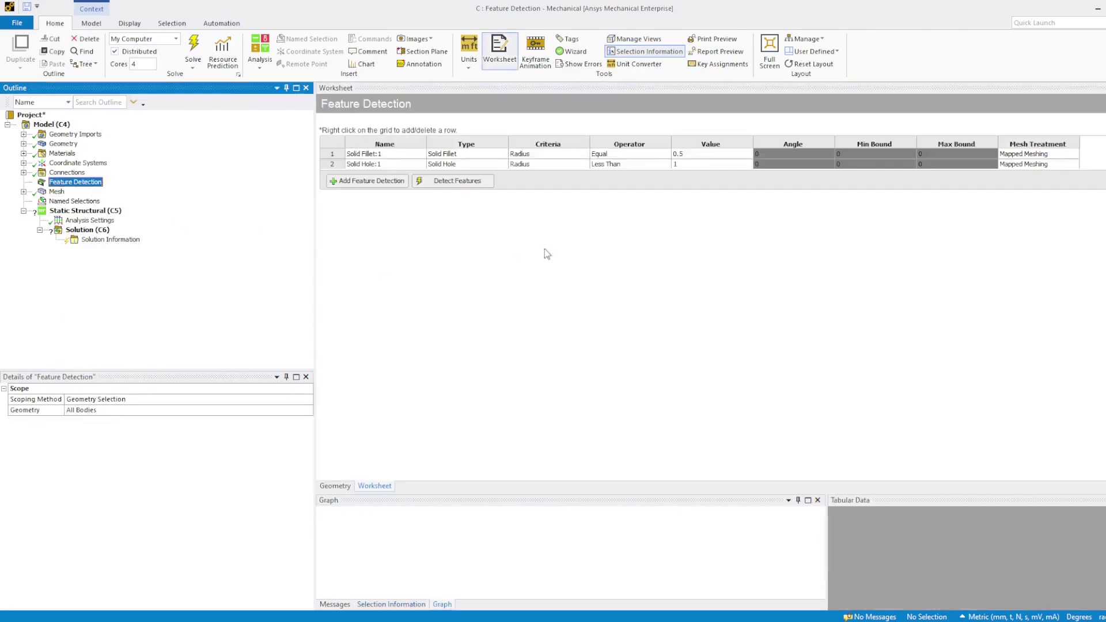
{"action": "left_click", "coordinate": [455, 181]}
Check the new Solid Fillet:1 and Solid Hole:1 named selections.
{"action": "left_click", "coordinate": [24, 201]}
{"action": "left_click", "coordinate": [83, 212]}
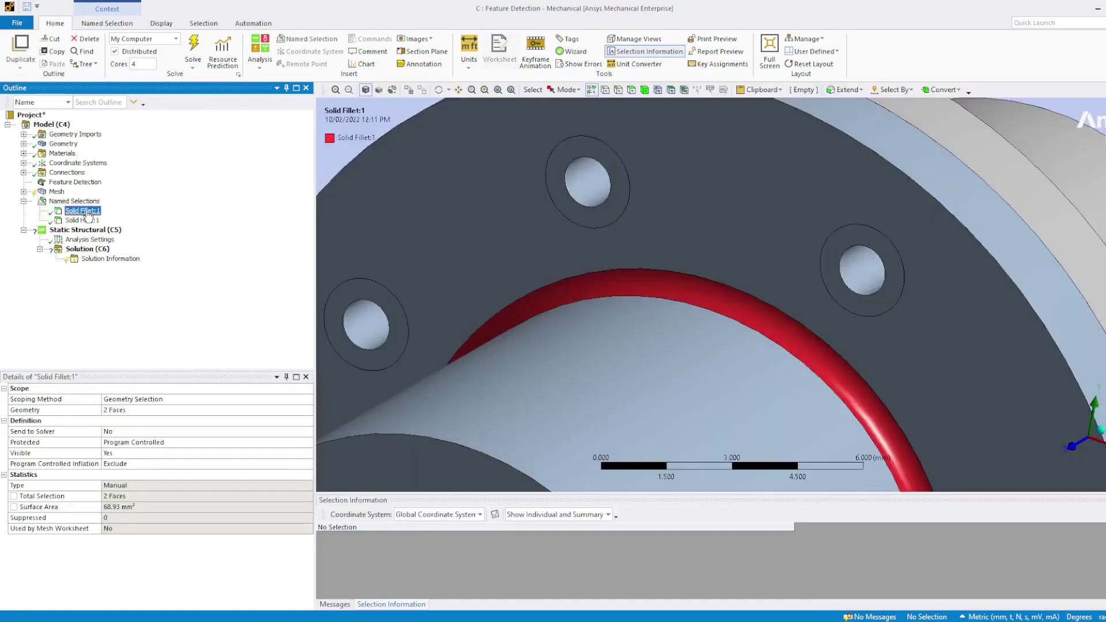
{"action": "left_click", "coordinate": [89, 222]}
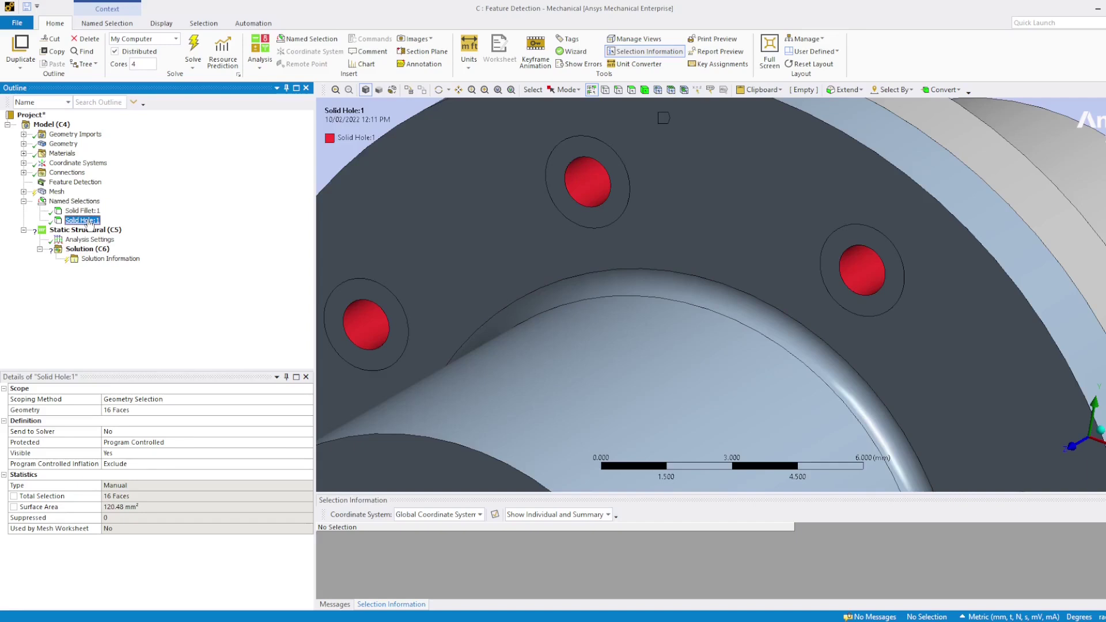
Regenerate the mesh and inspect the mapped elements on the fillet face.
{"action": "left_click", "coordinate": [57, 192]}
{"action": "right_click", "coordinate": [56, 192]}
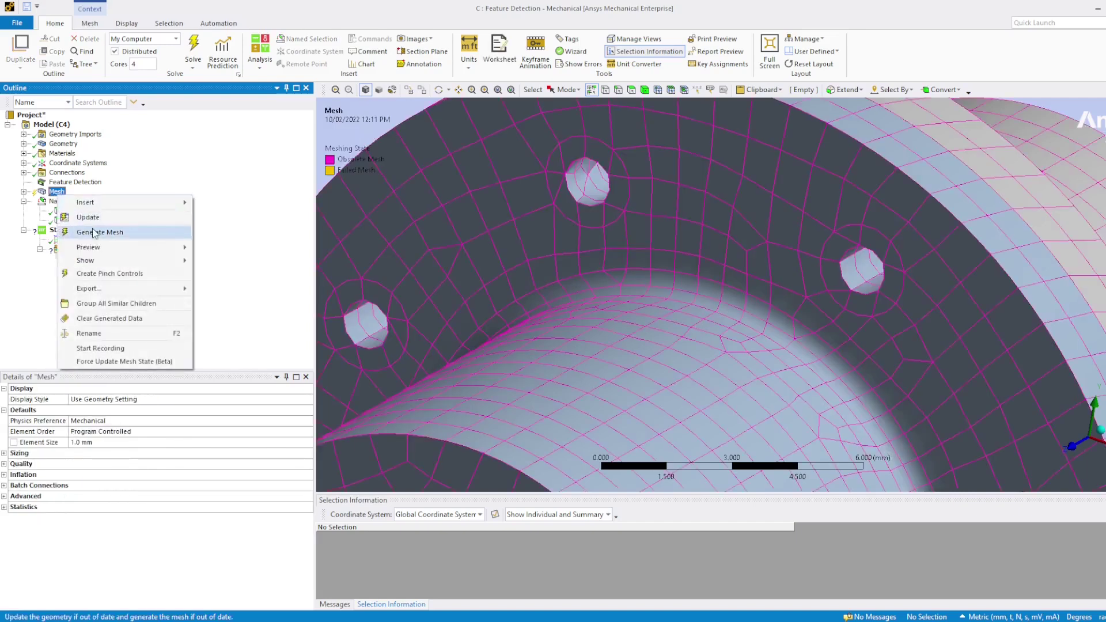
{"action": "left_click", "coordinate": [95, 232]}
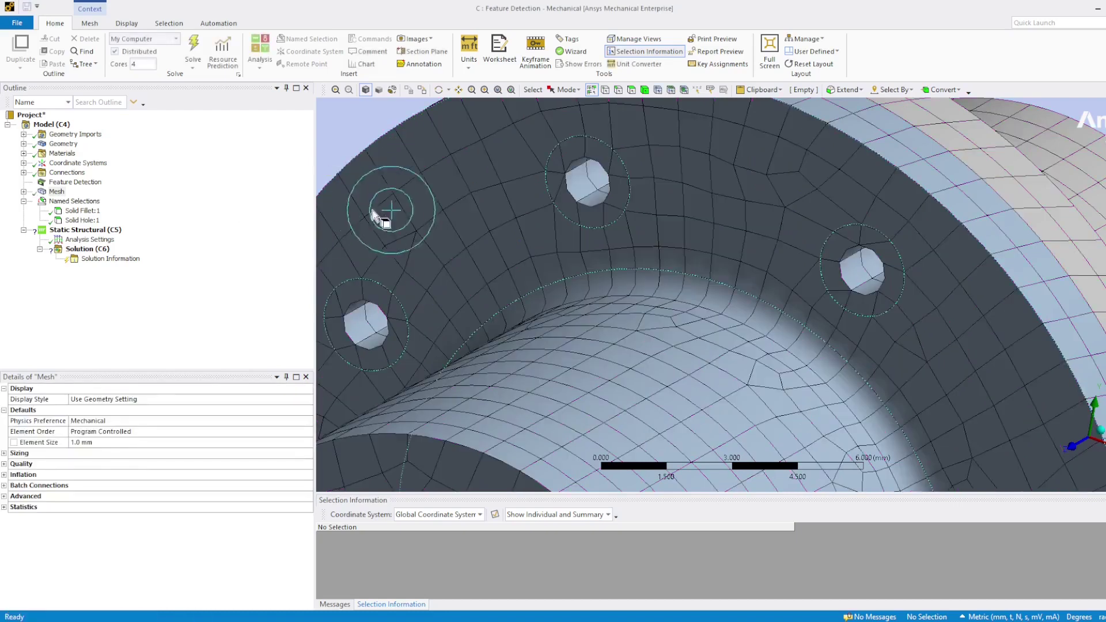
{"action": "left_click", "coordinate": [693, 304]}
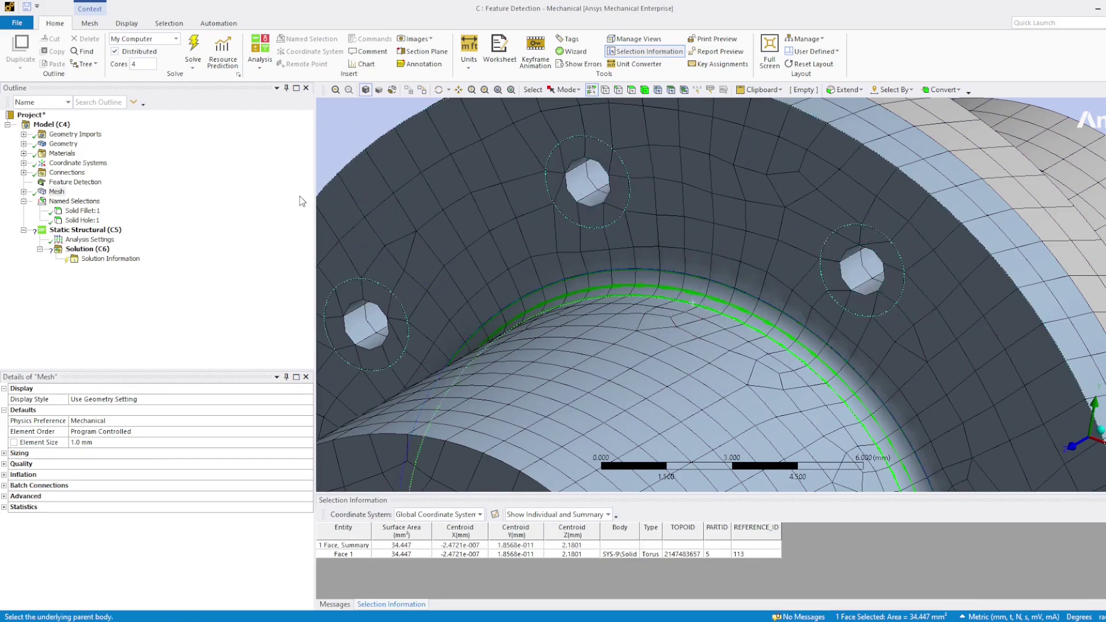
{"action": "scroll", "coordinate": [438, 196], "scroll_direction": "down", "scroll_amount": 3}
{"action": "left_click", "coordinate": [405, 171]}
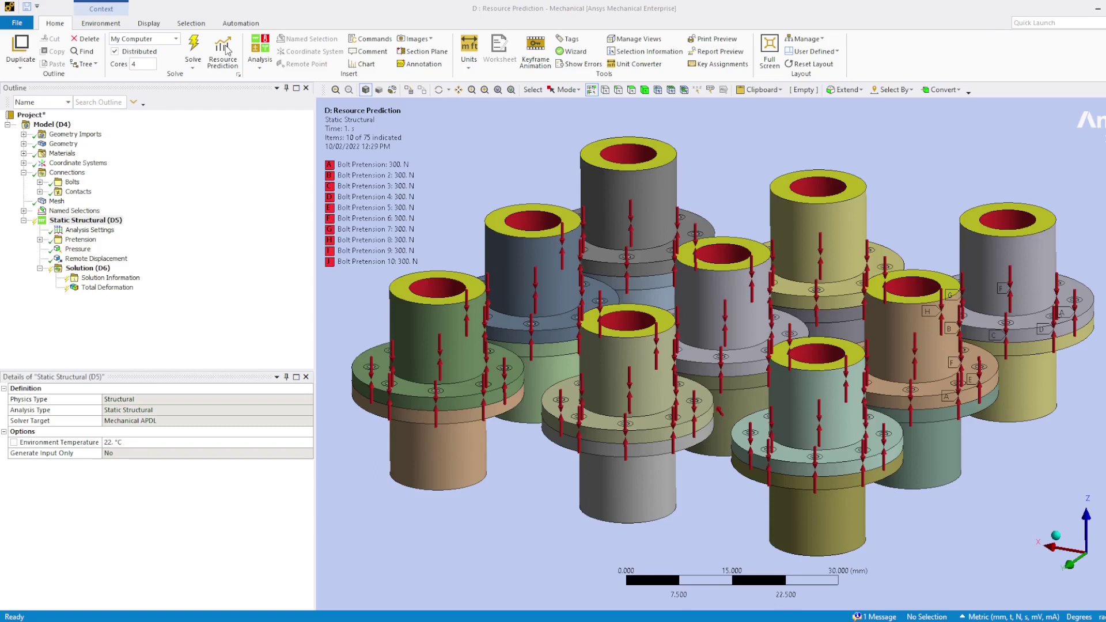
Predict memory and run time for Static Structural, charting both Direct and Iterative memory bars.
{"action": "left_click", "coordinate": [227, 52]}
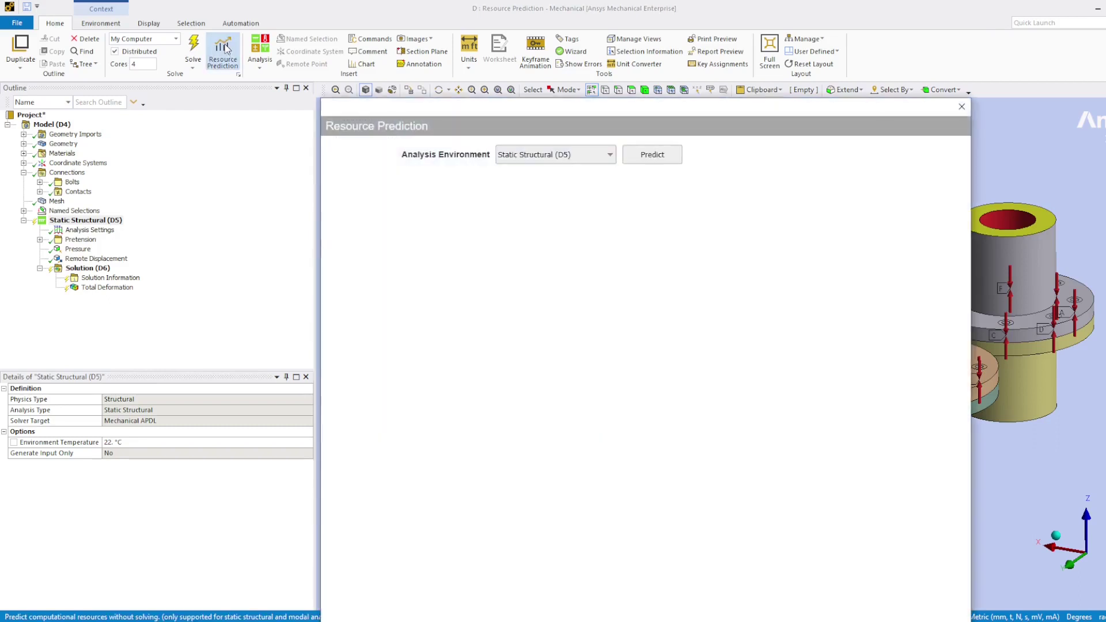
{"action": "left_click", "coordinate": [650, 156]}
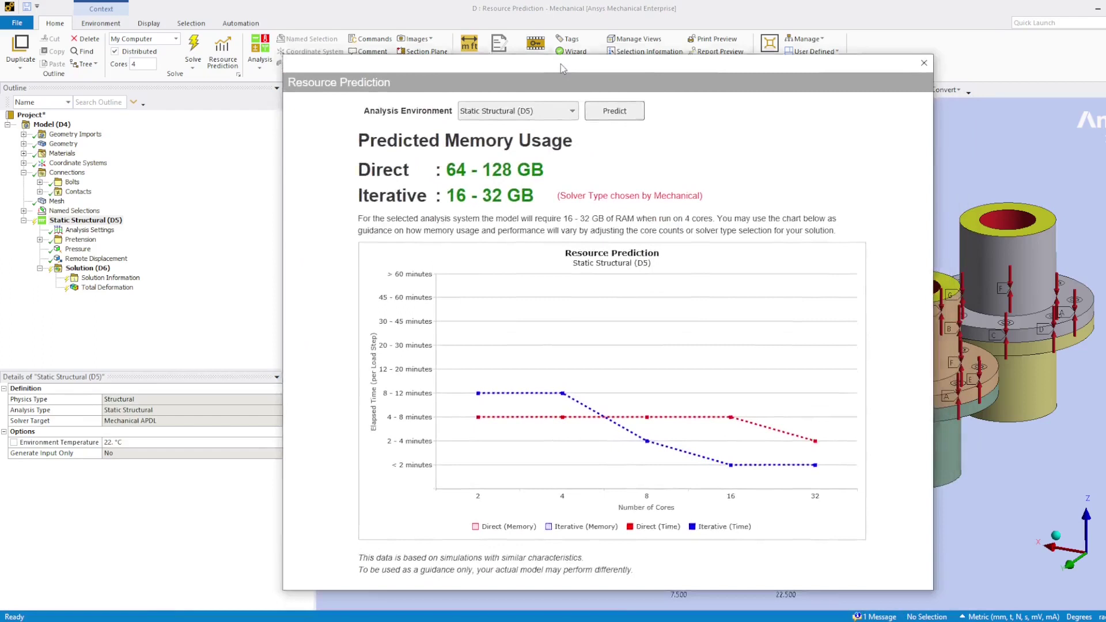
{"action": "left_click_drag", "start_coordinate": [563, 68], "coordinate": [549, 51]}
{"action": "left_click", "coordinate": [462, 510]}
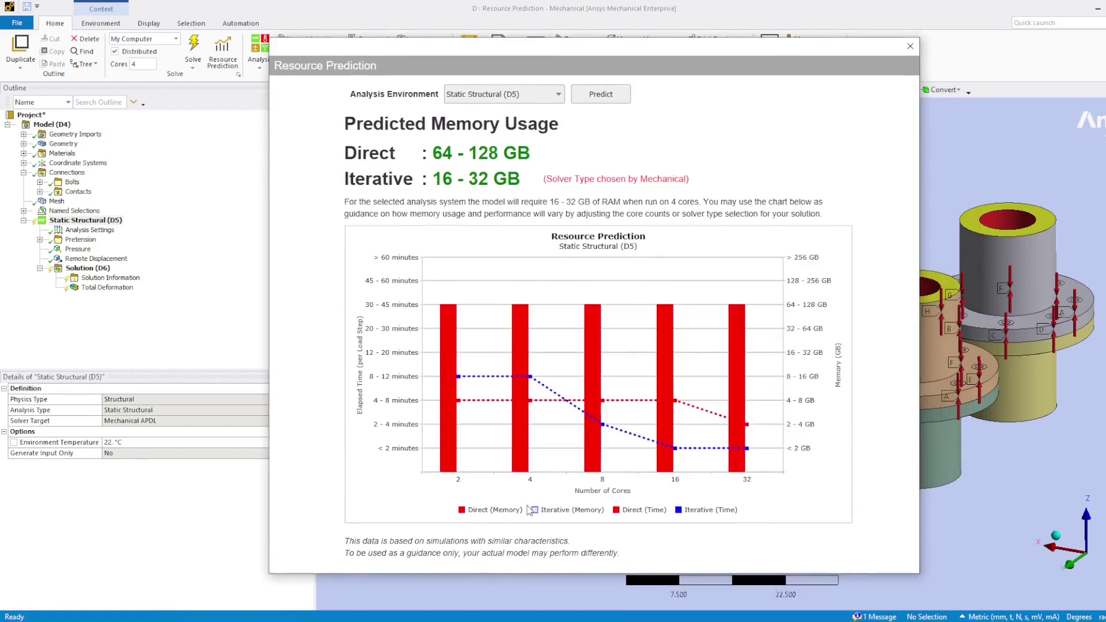
{"action": "left_click", "coordinate": [534, 510]}
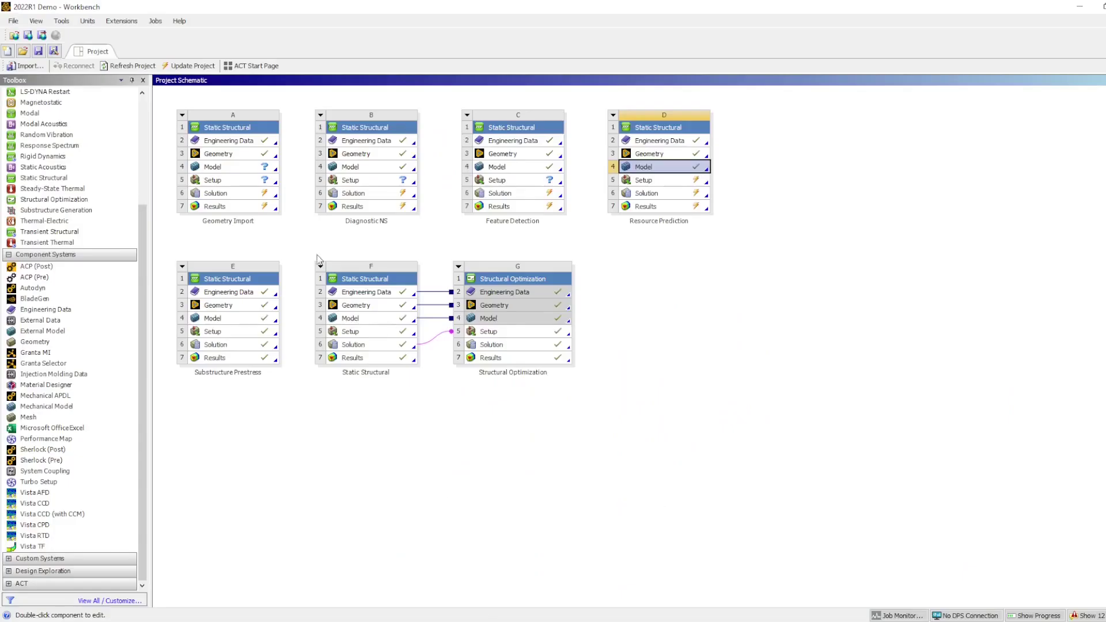
{"action": "left_click", "coordinate": [67, 23]}
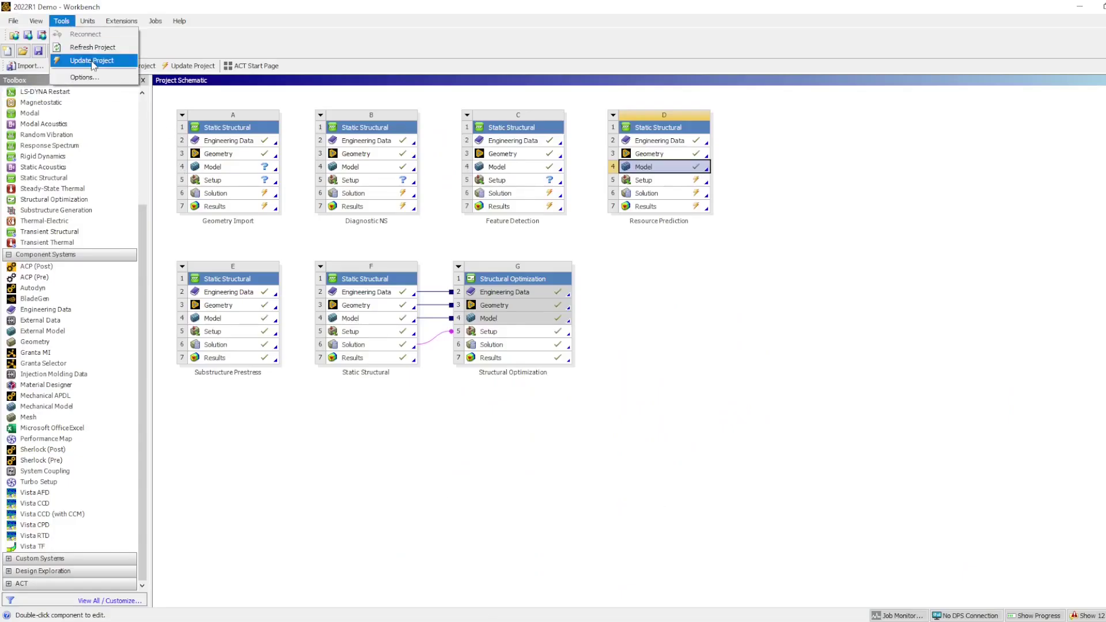
{"action": "left_click", "coordinate": [83, 77]}
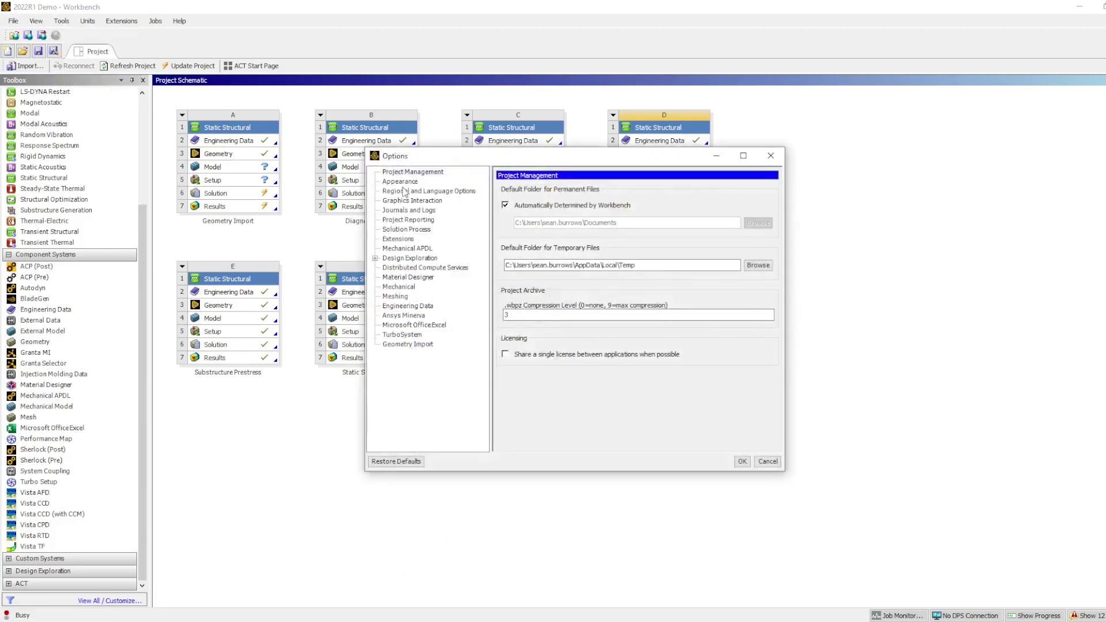
{"action": "left_click", "coordinate": [401, 182]}
{"action": "left_click_drag", "start_coordinate": [777, 264], "coordinate": [778, 397]}
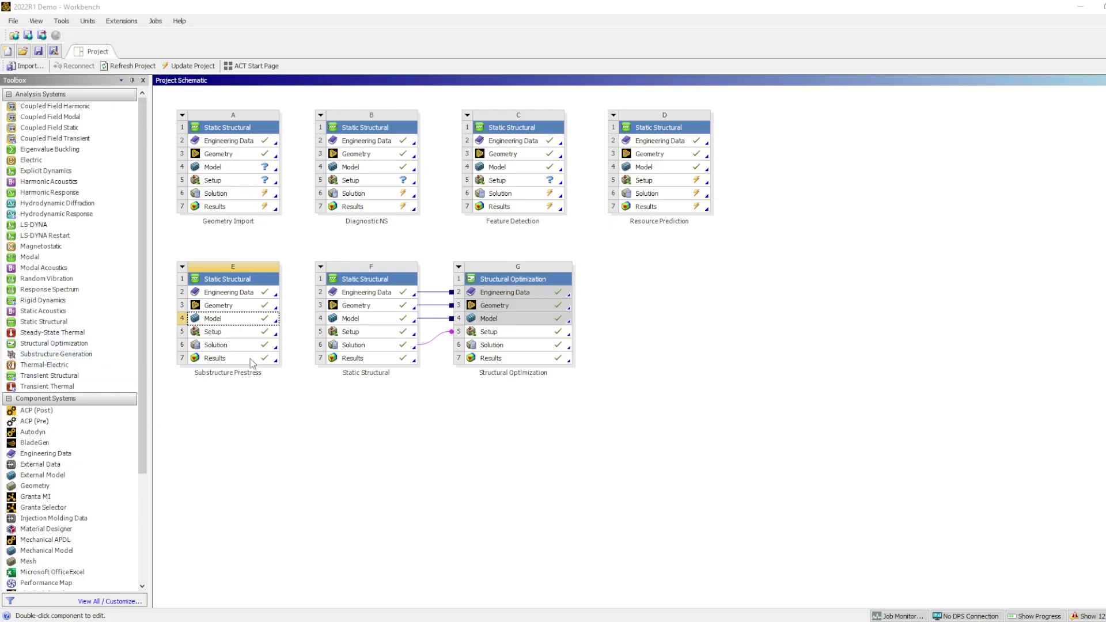
Open the Substructure Prestress model in Mechanical and add a Substructure Generation analysis.
{"action": "double_click", "coordinate": [237, 319]}
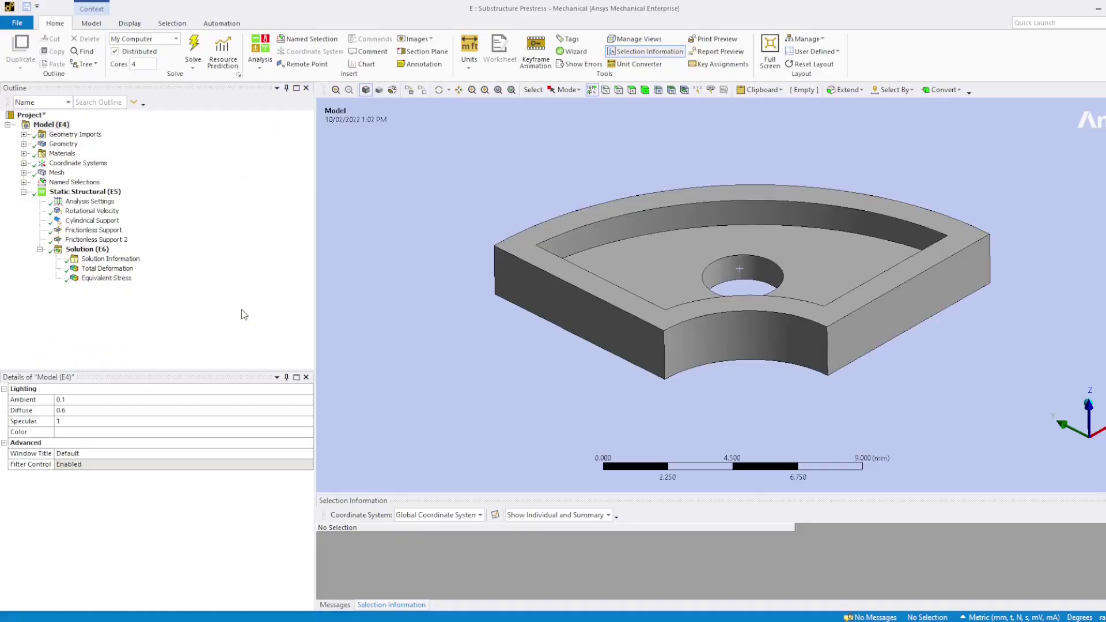
{"action": "left_click", "coordinate": [258, 63]}
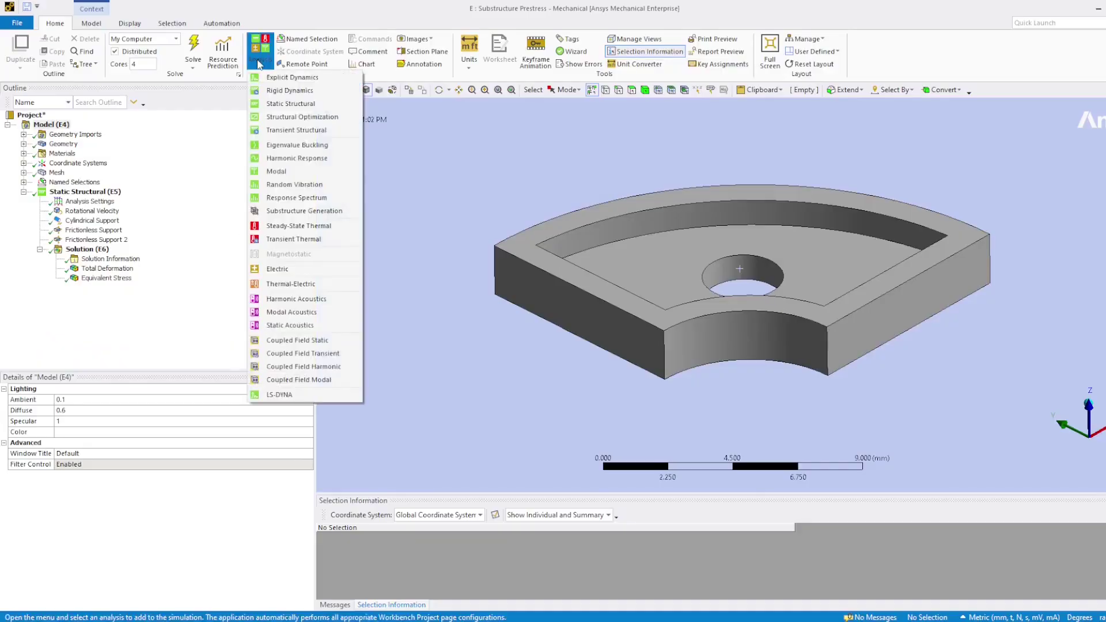
{"action": "left_click", "coordinate": [297, 213]}
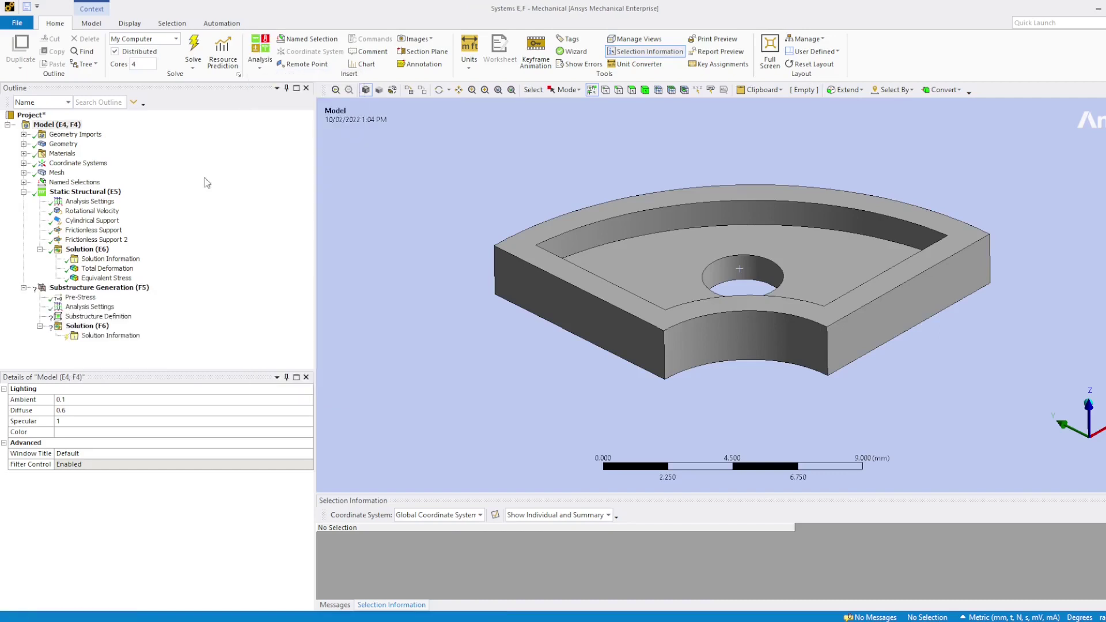
Review the cylindrical support and rotational velocity, then set the pre-stress environment to Static Structural.
{"action": "left_click", "coordinate": [102, 223]}
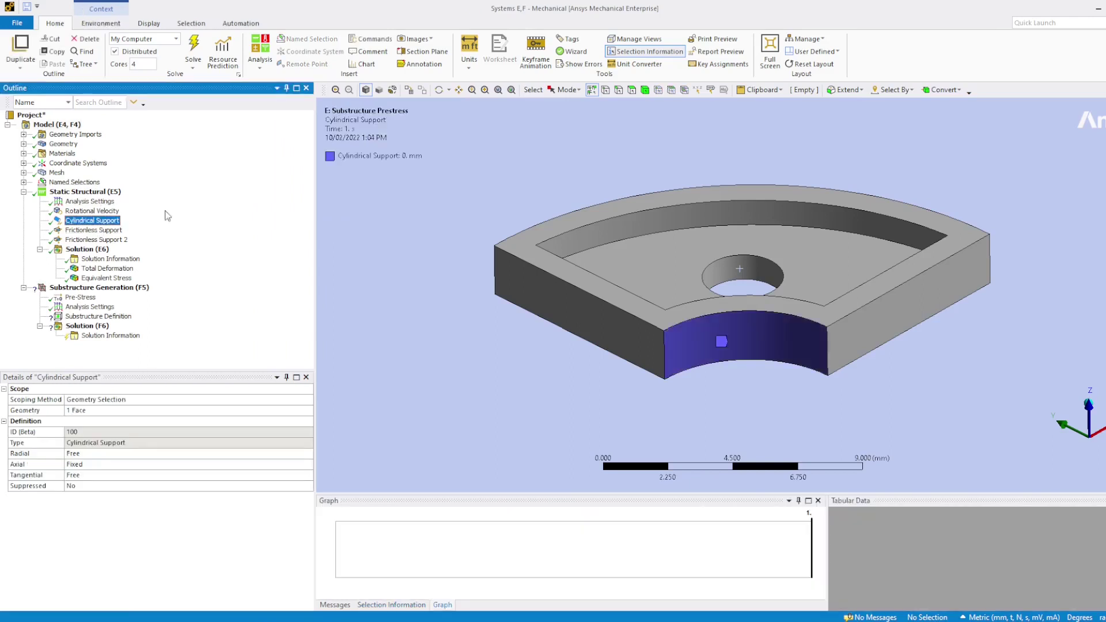
{"action": "left_click", "coordinate": [94, 212]}
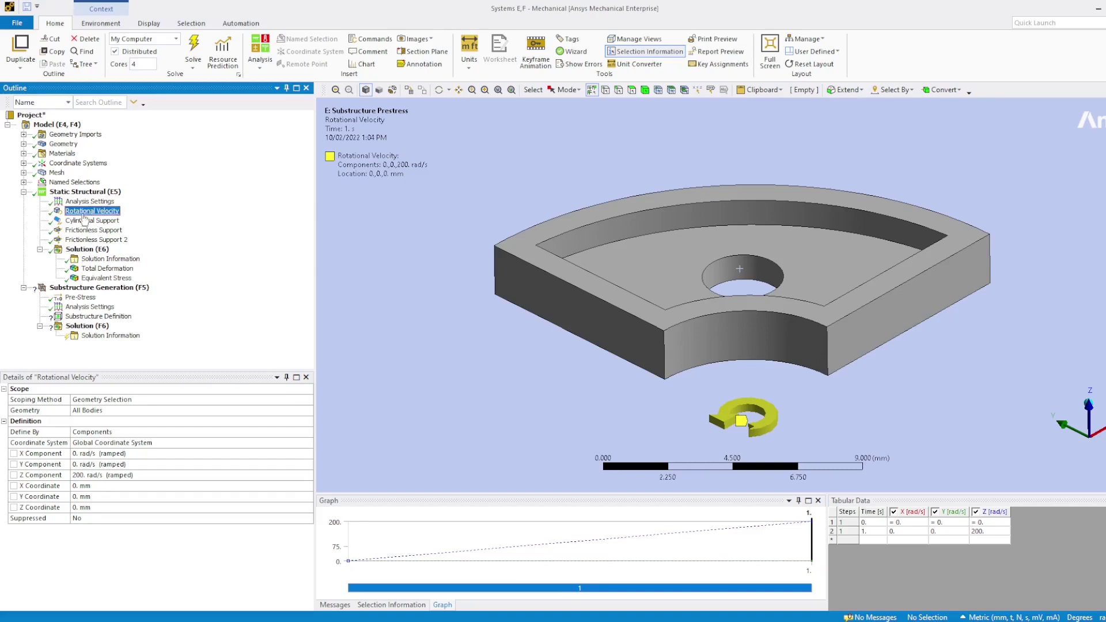
{"action": "left_click", "coordinate": [91, 299]}
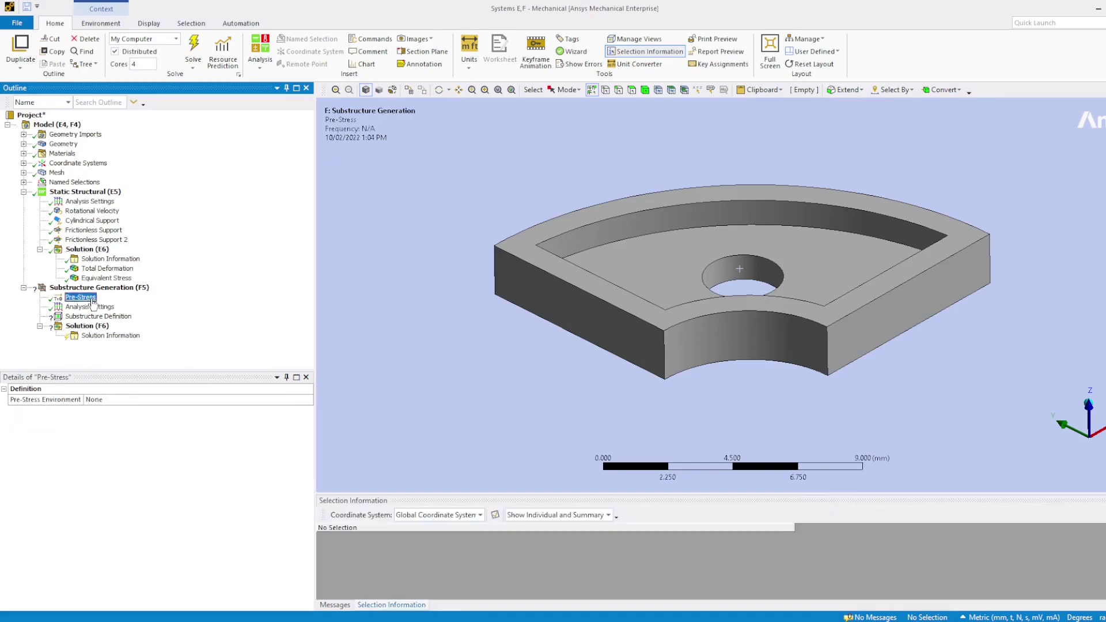
{"action": "left_click", "coordinate": [124, 400]}
{"action": "left_click", "coordinate": [124, 411]}
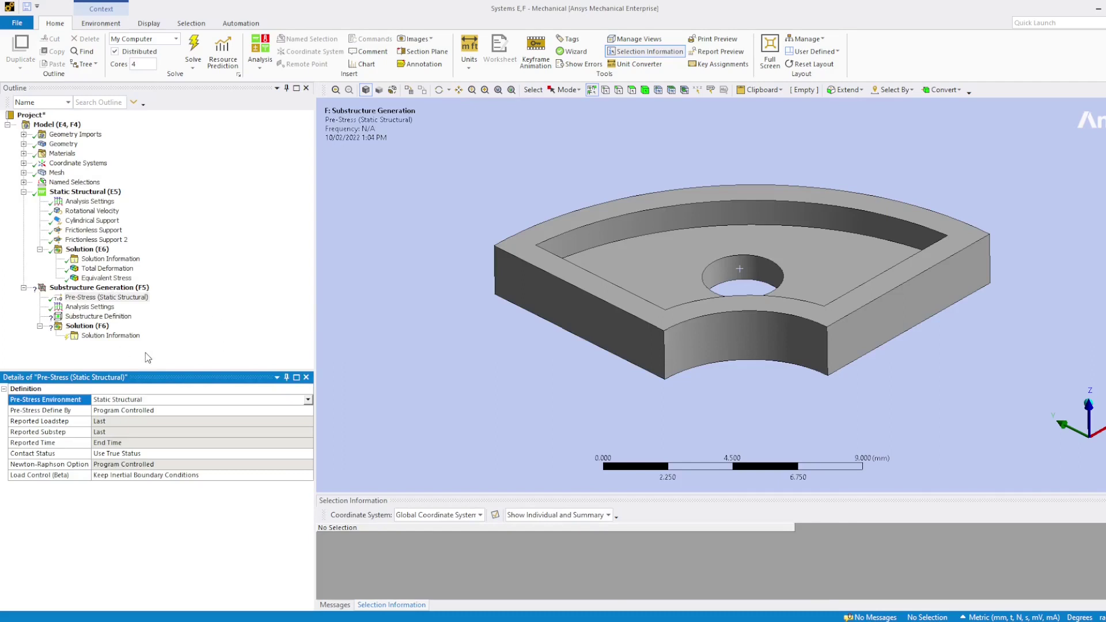
Set the Substructure Generation pre-stress environment back to None.
{"action": "left_click", "coordinate": [139, 404]}
{"action": "left_click", "coordinate": [139, 409]}
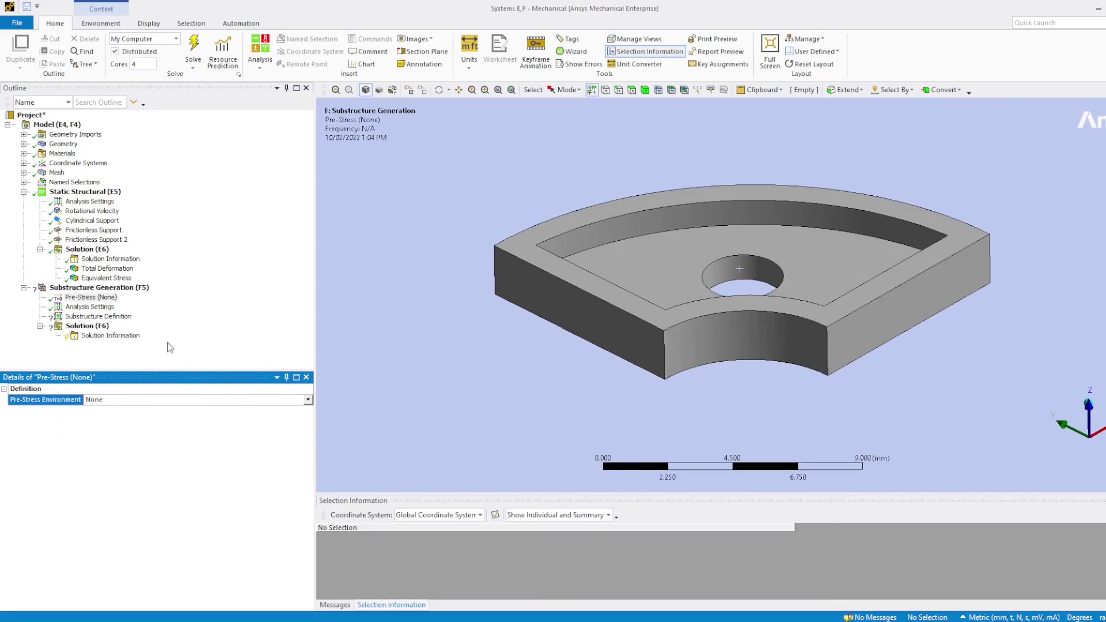
{"action": "left_click", "coordinate": [116, 288]}
{"action": "right_click", "coordinate": [115, 289]}
{"action": "mouse_move", "coordinate": [173, 297]}
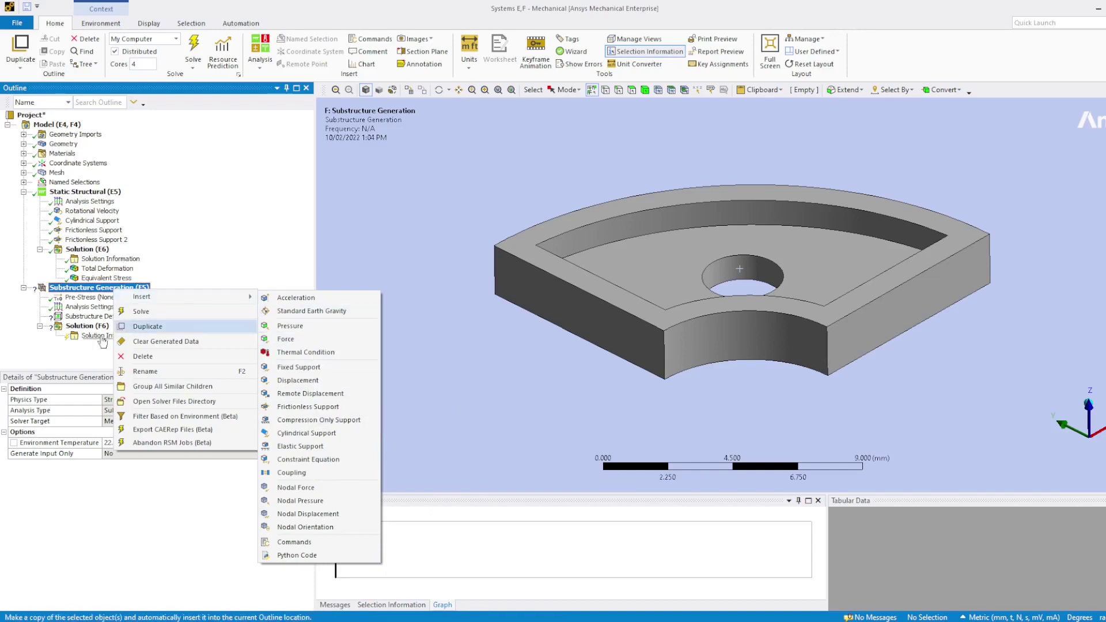
{"action": "left_click", "coordinate": [64, 350]}
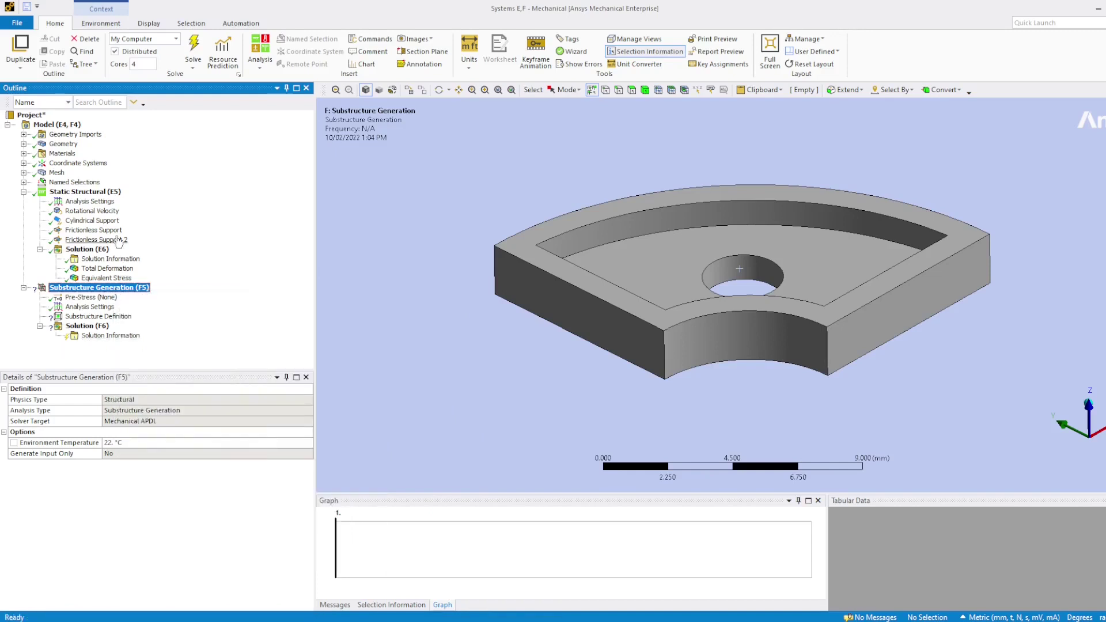
Drag the Interface1 and Interface2 named selections onto the Substructure Definition.
{"action": "left_click", "coordinate": [23, 183]}
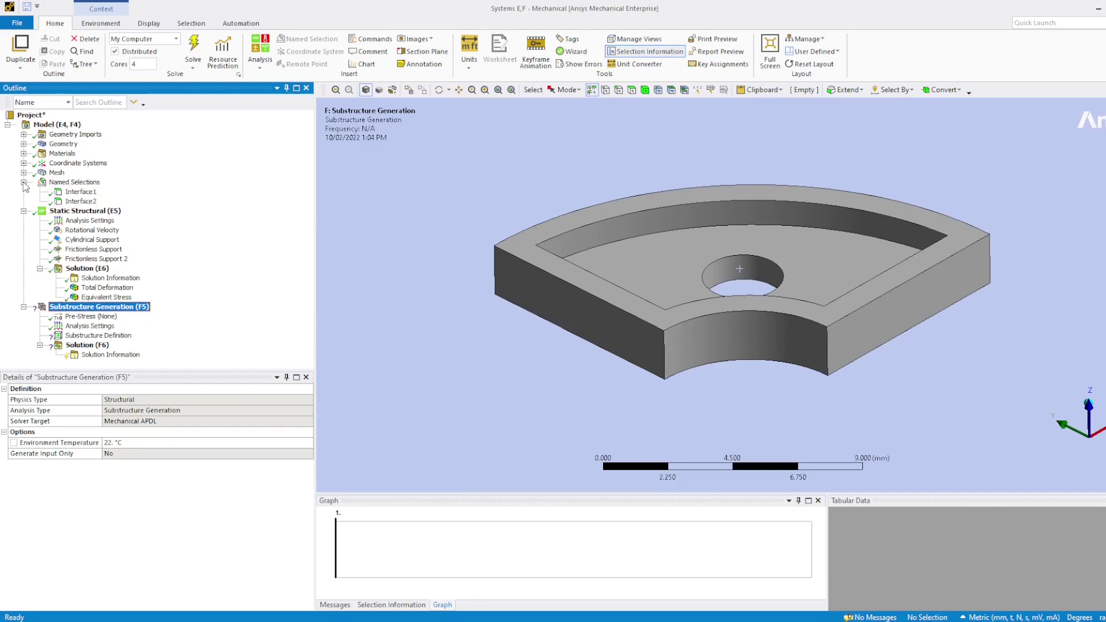
{"action": "left_click", "coordinate": [76, 193]}
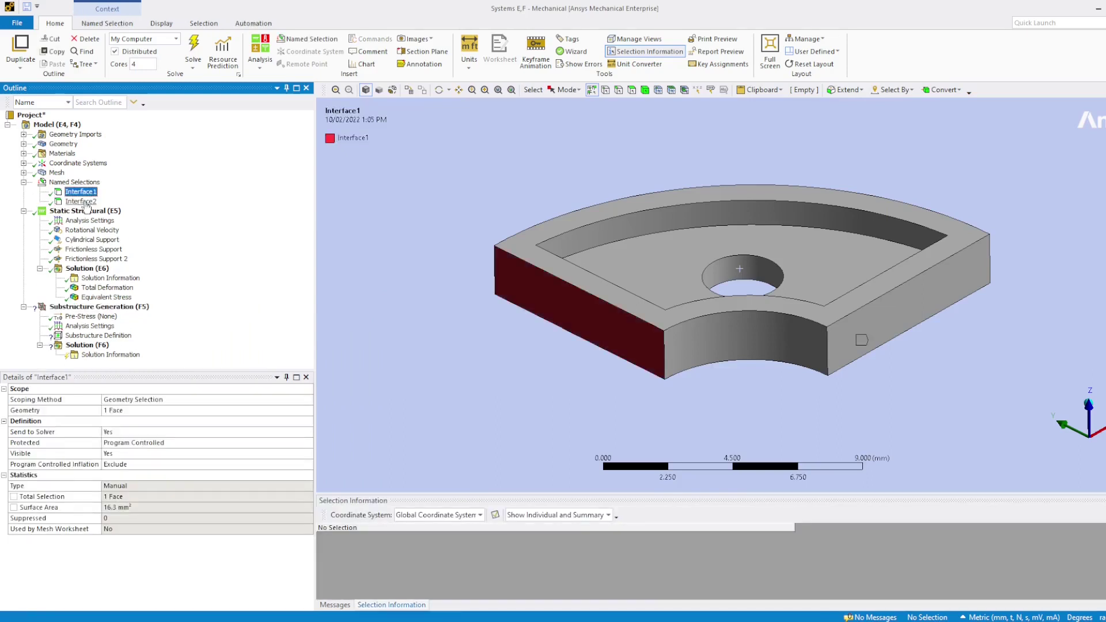
{"action": "left_click", "coordinate": [87, 200]}
{"action": "left_click", "coordinate": [80, 192]}
{"action": "left_click", "coordinate": [80, 201]}
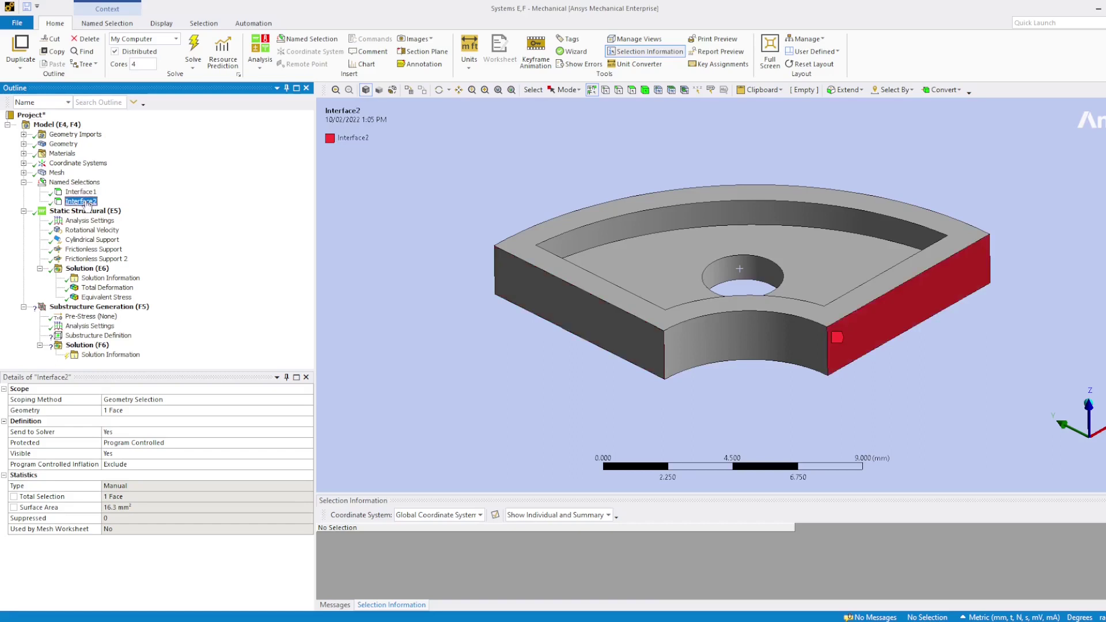
{"action": "left_click", "coordinate": [80, 193], "text": "ctrl"}
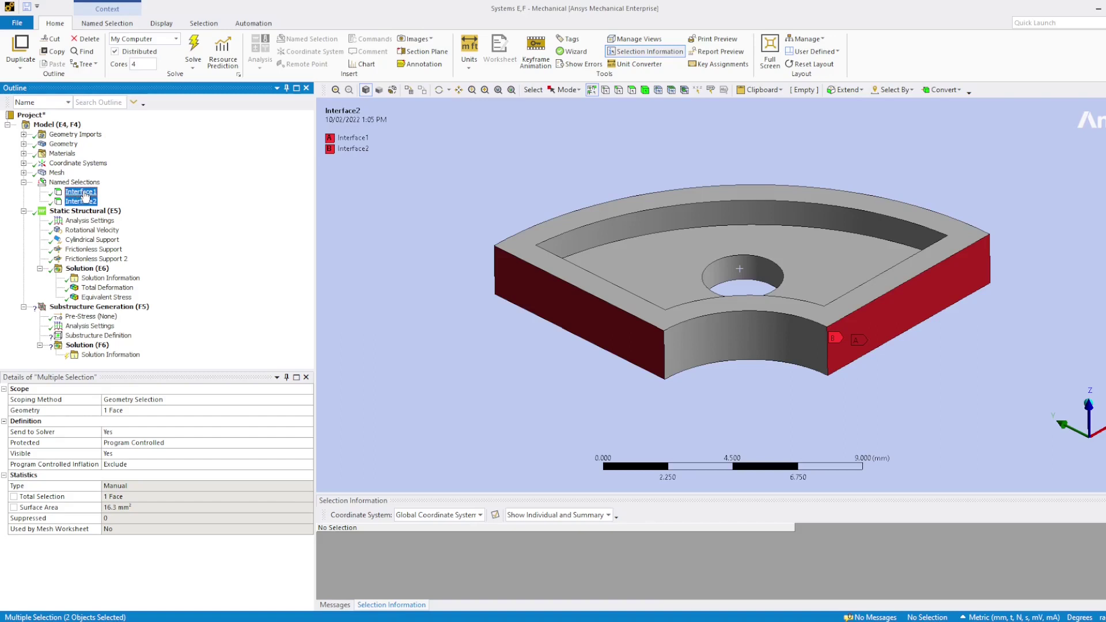
{"action": "left_click_drag", "start_coordinate": [85, 197], "coordinate": [111, 339]}
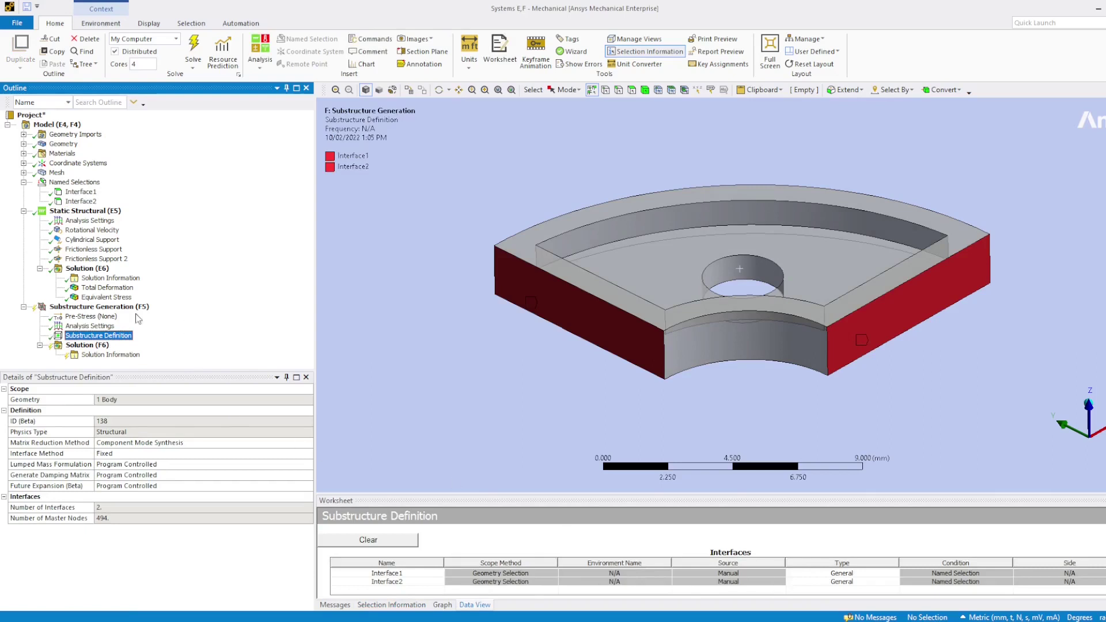
Solve the Substructure Generation analysis and bring up the actions for its solution.
{"action": "right_click", "coordinate": [138, 310]}
{"action": "left_click", "coordinate": [208, 337]}
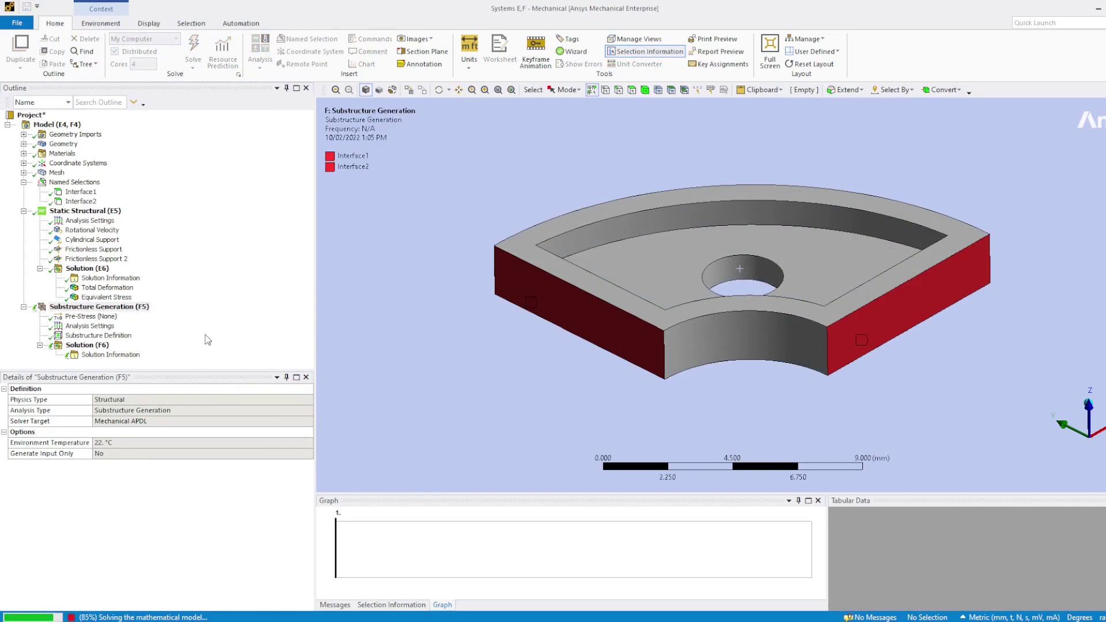
{"action": "left_click", "coordinate": [86, 346]}
{"action": "right_click", "coordinate": [85, 346]}
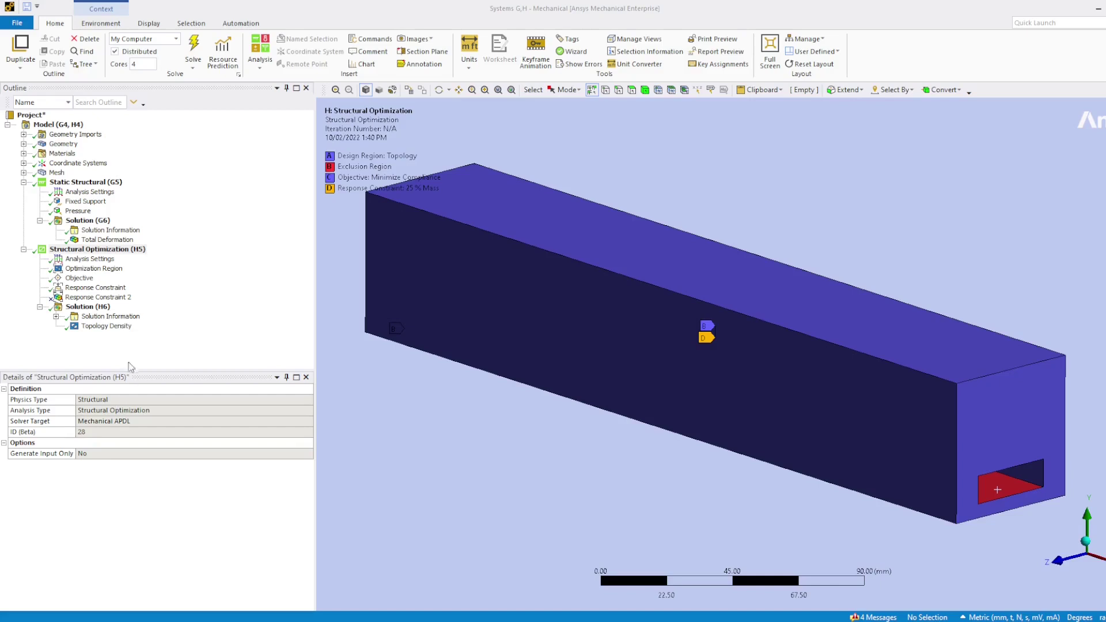
Review the topology density result and the optimization Results cell options in Workbench.
{"action": "left_click", "coordinate": [109, 326]}
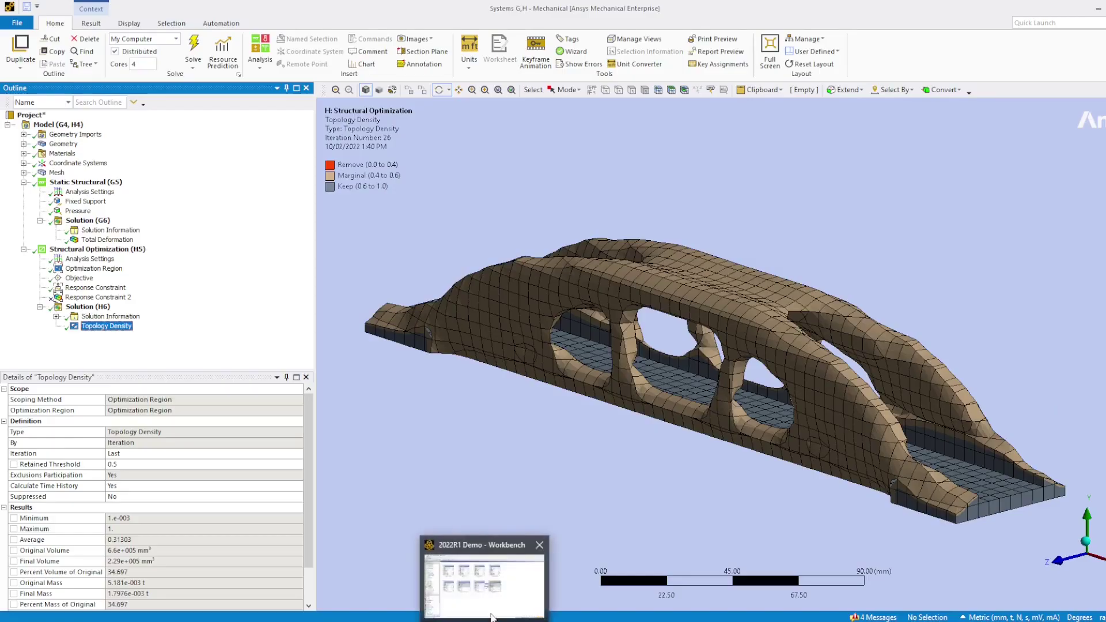
{"action": "left_click", "coordinate": [494, 588]}
{"action": "right_click", "coordinate": [681, 358]}
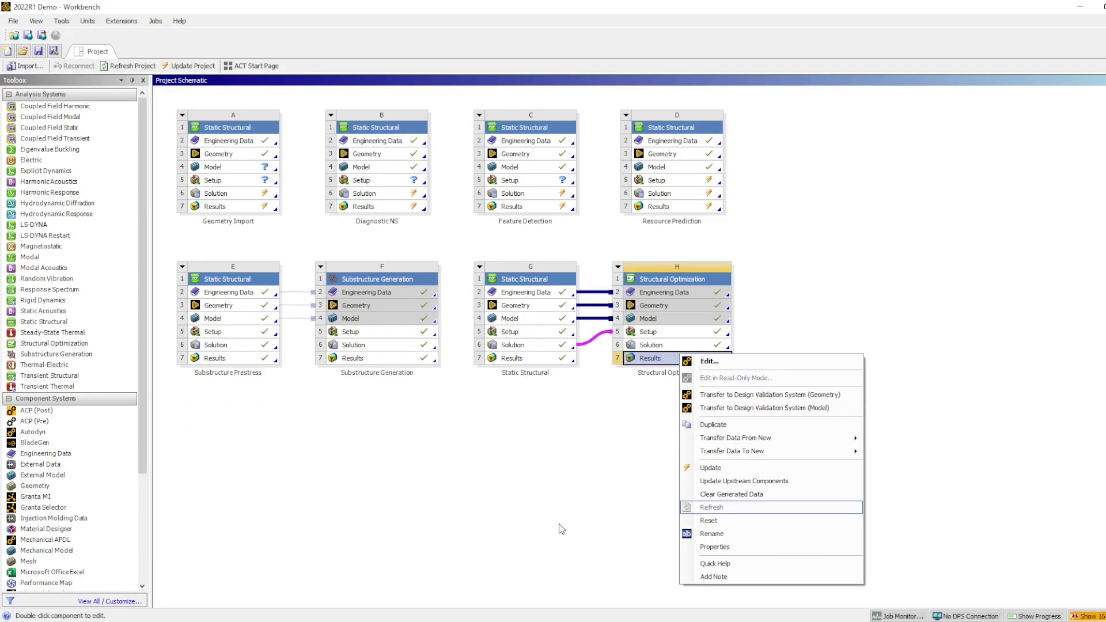
{"action": "key", "text": "alt+Tab"}
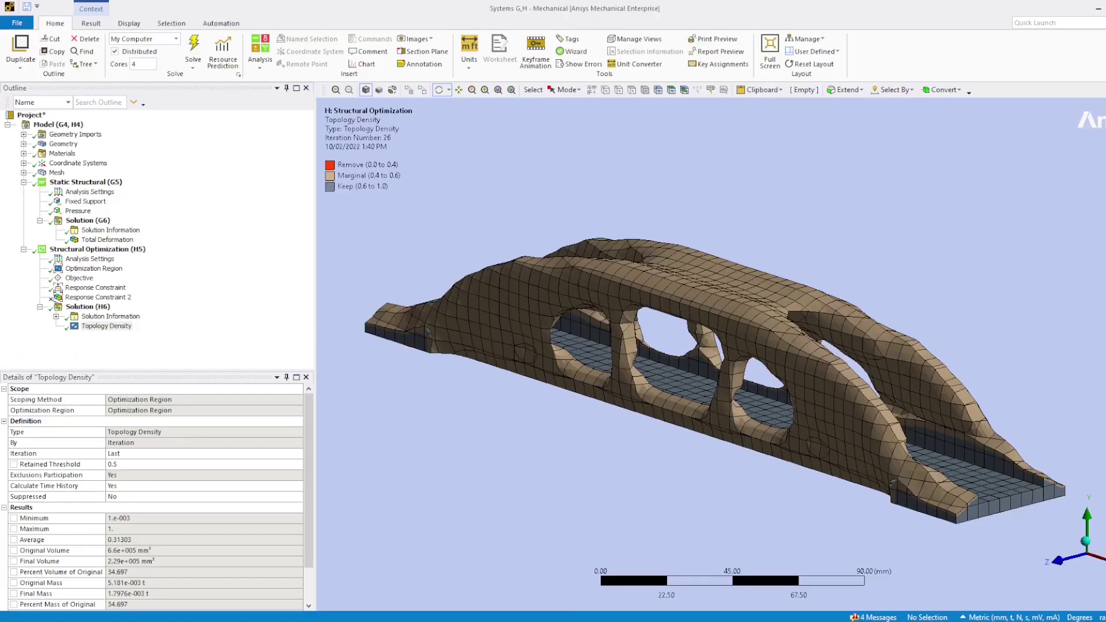
Insert an Equivalent (von-Mises) stress result under the optimization solution and evaluate all results.
{"action": "right_click", "coordinate": [92, 307]}
{"action": "mouse_move", "coordinate": [160, 314]}
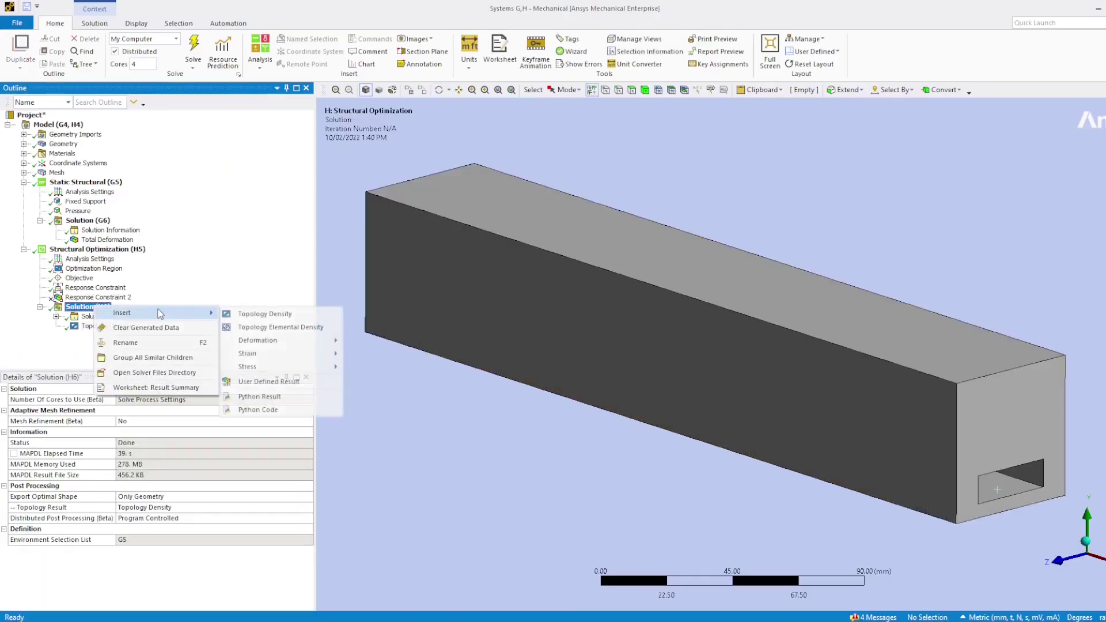
{"action": "left_click", "coordinate": [352, 345]}
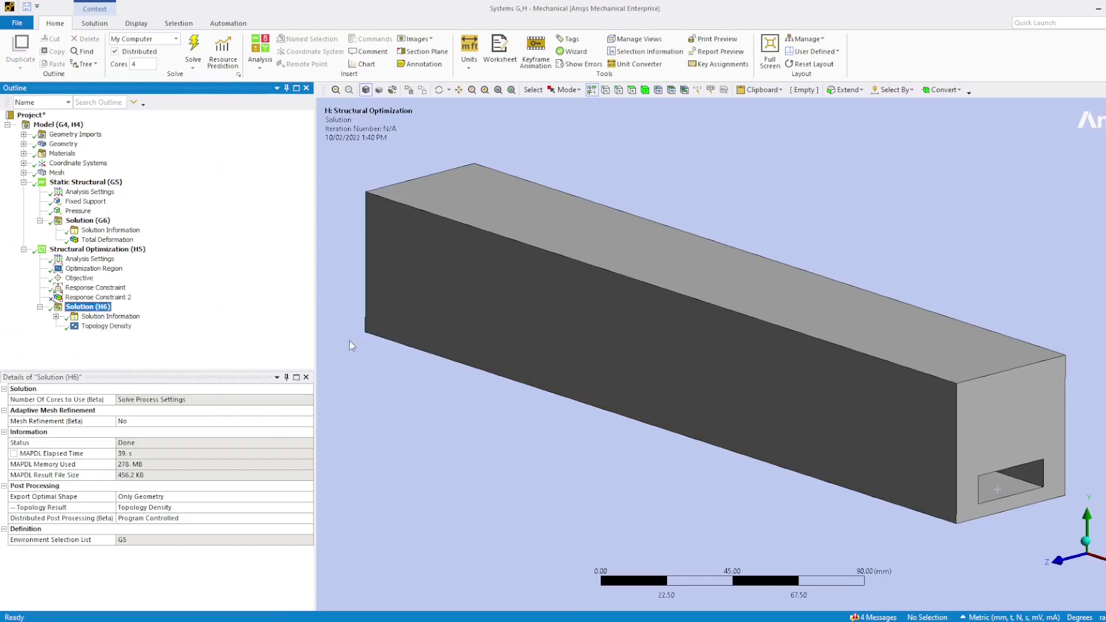
{"action": "right_click", "coordinate": [99, 308]}
{"action": "mouse_move", "coordinate": [144, 317]}
{"action": "mouse_move", "coordinate": [296, 373]}
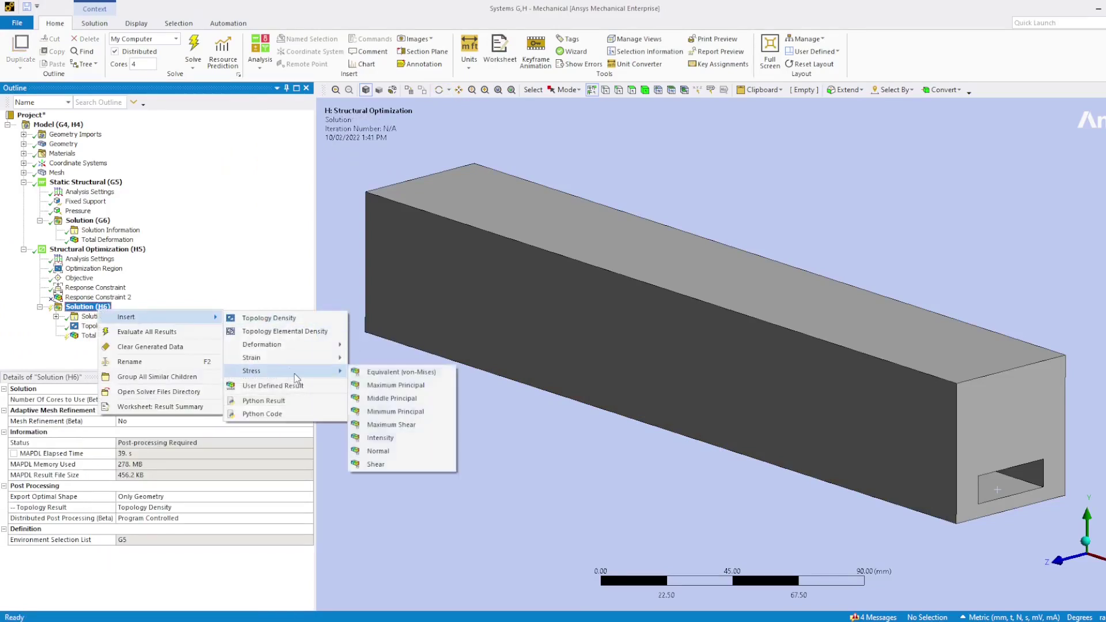
{"action": "left_click", "coordinate": [398, 373]}
{"action": "right_click", "coordinate": [126, 346]}
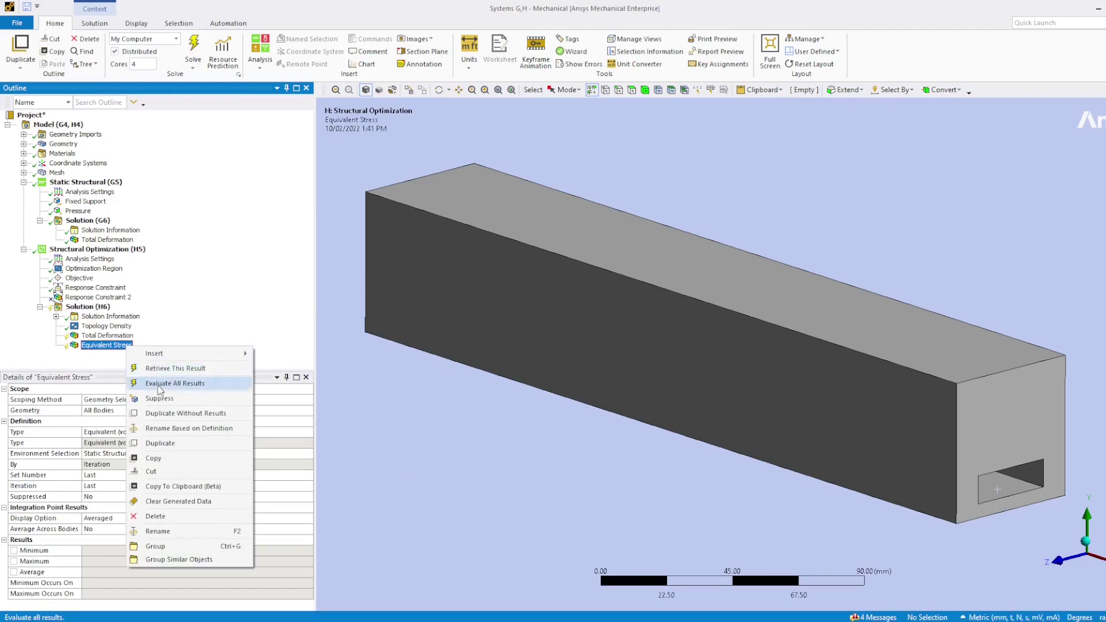
{"action": "left_click", "coordinate": [161, 384]}
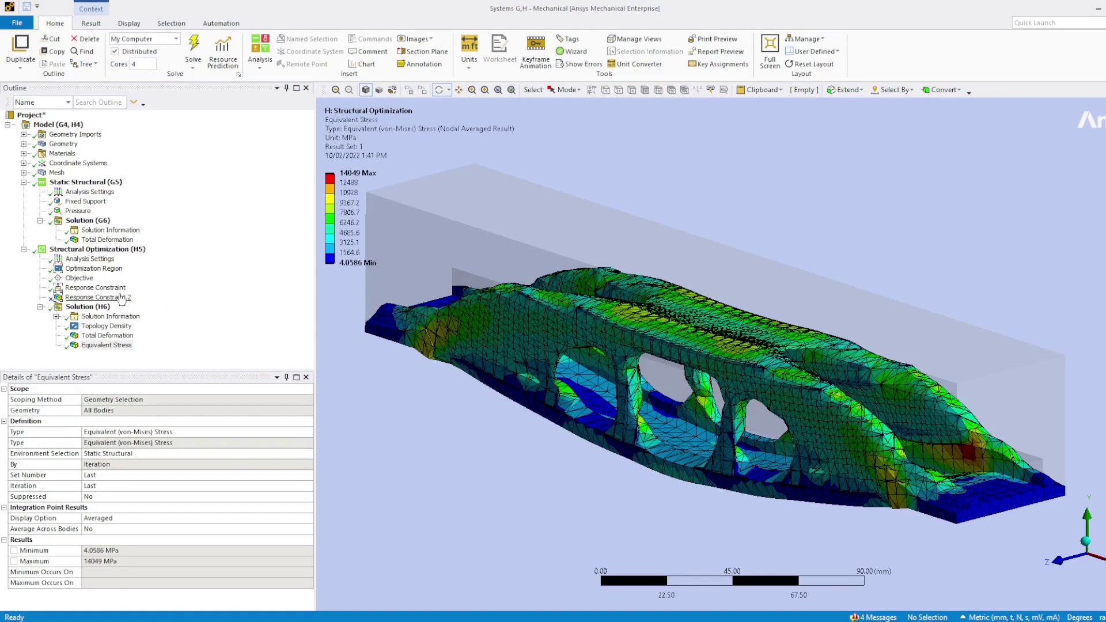
{"action": "left_click", "coordinate": [121, 297]}
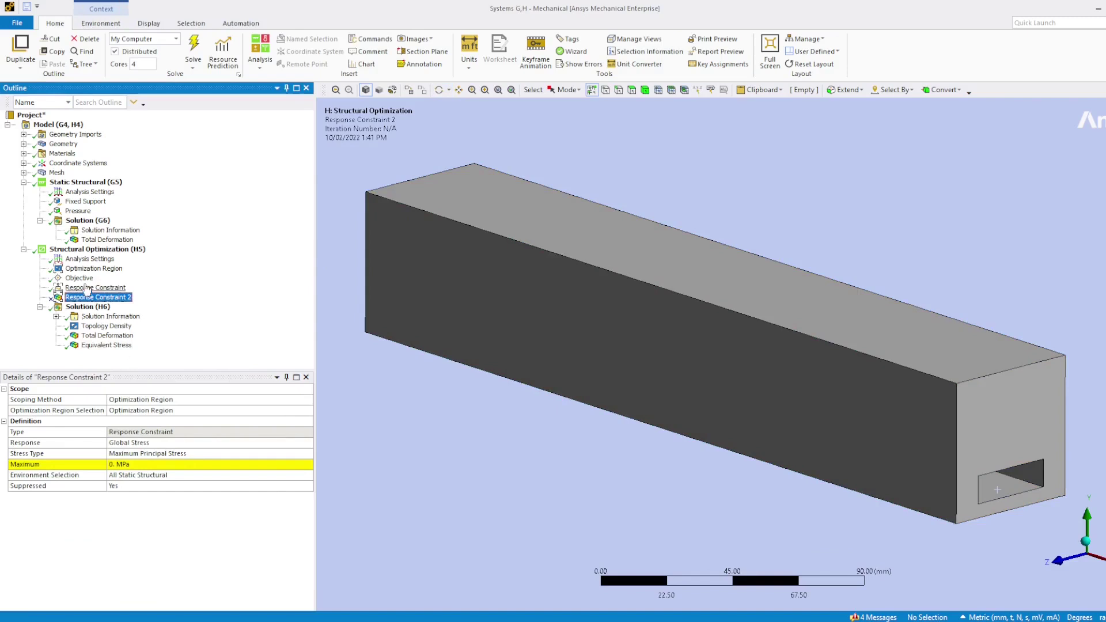
Insert a Primary Criterion under the Static Structural solution.
{"action": "left_click", "coordinate": [80, 278]}
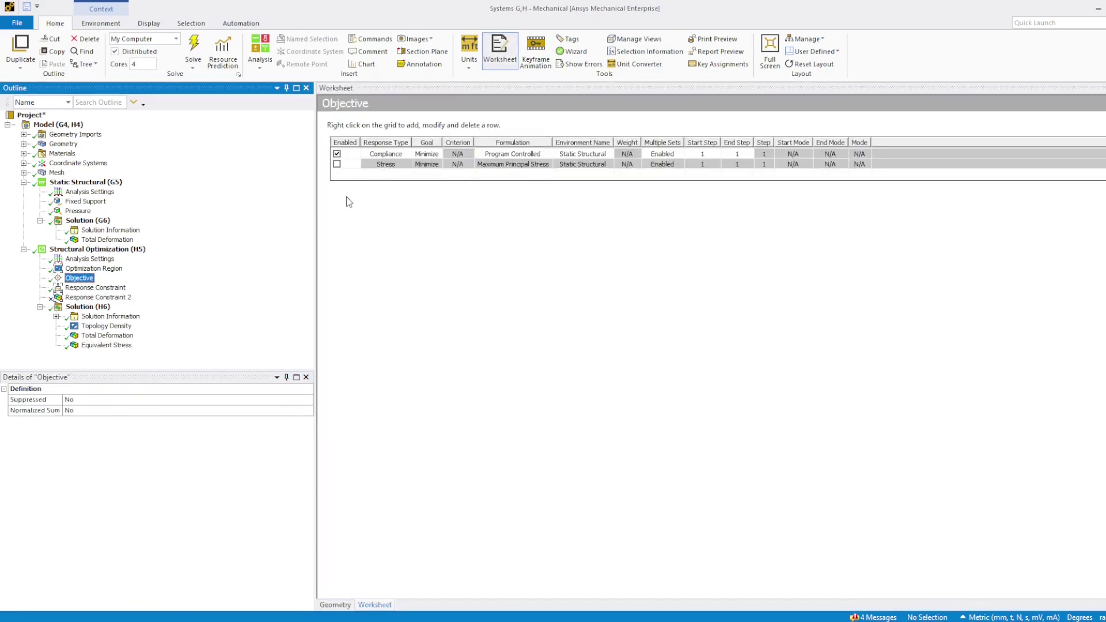
{"action": "left_click", "coordinate": [86, 221]}
{"action": "right_click", "coordinate": [81, 224]}
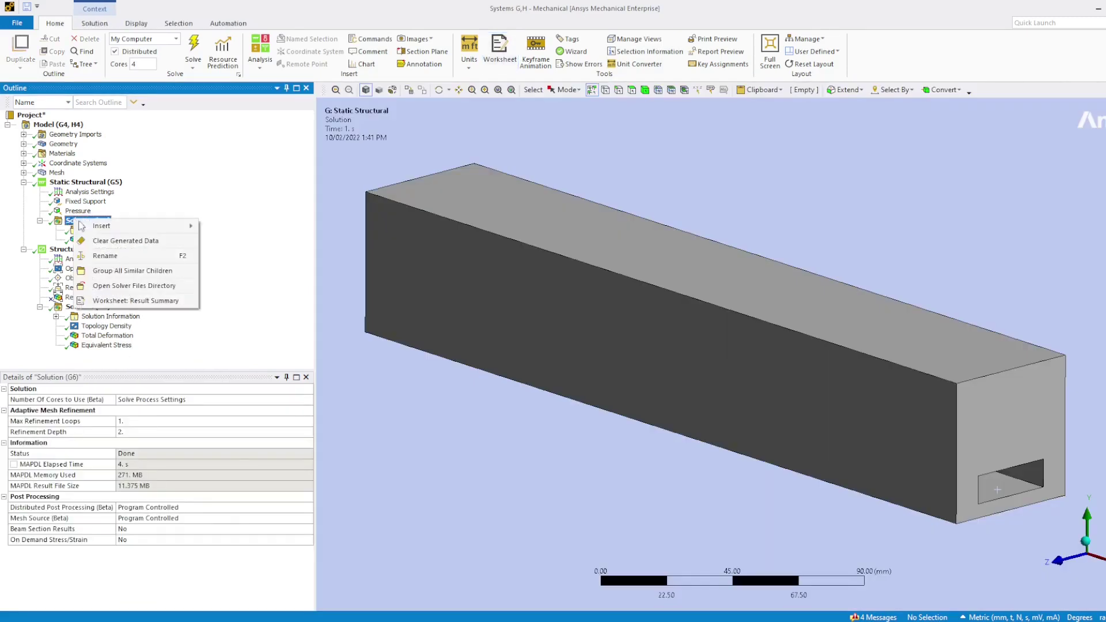
{"action": "mouse_move", "coordinate": [124, 228]}
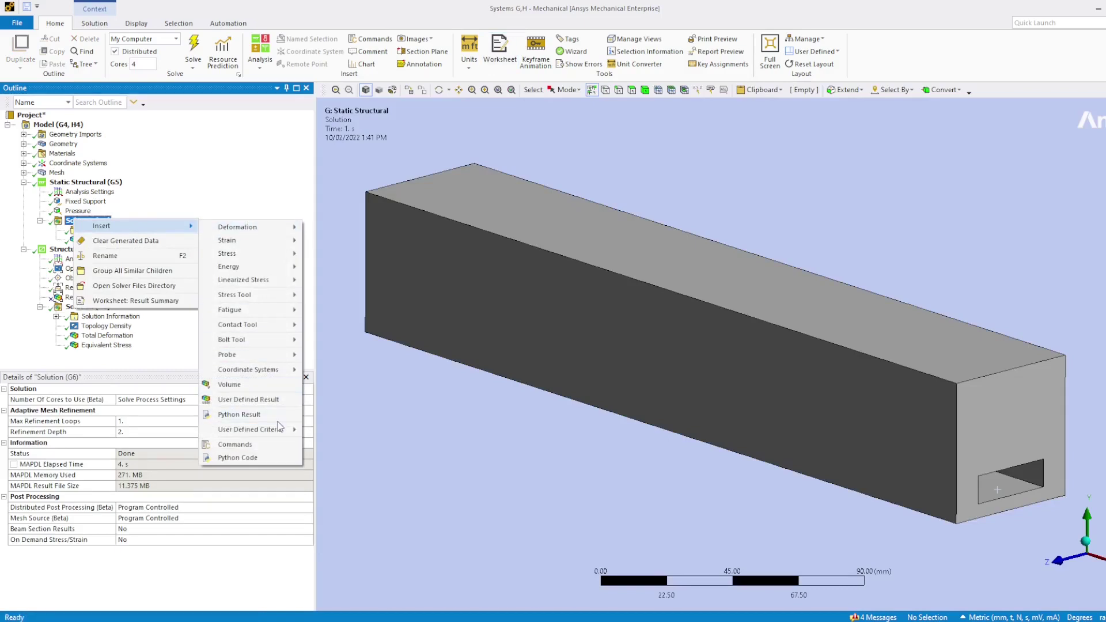
{"action": "mouse_move", "coordinate": [278, 427]}
{"action": "left_click", "coordinate": [337, 426]}
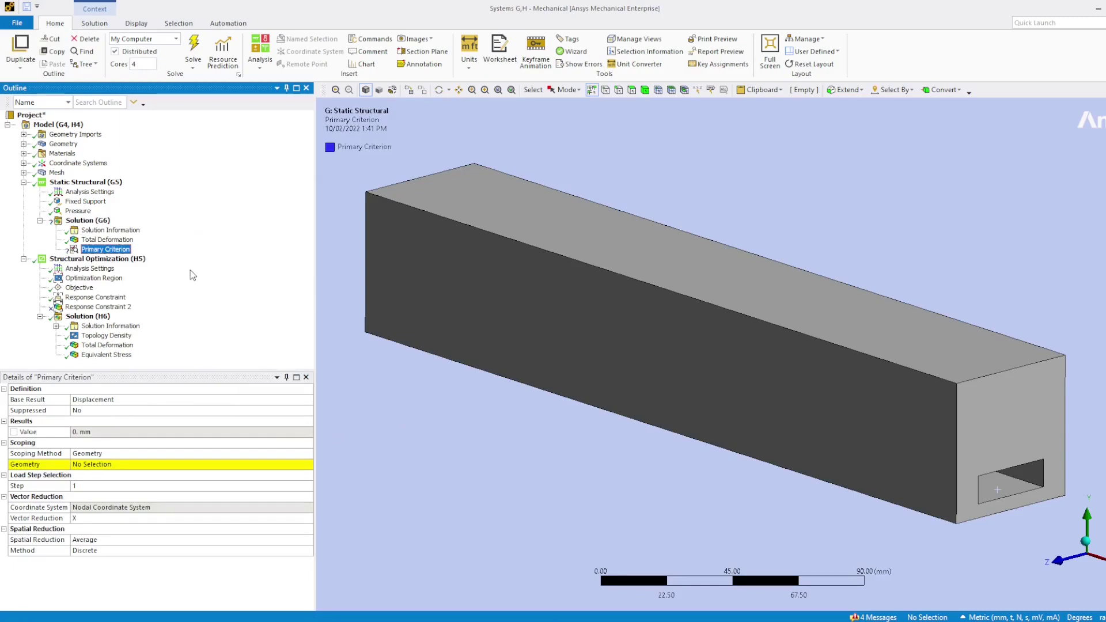
Keep Displacement as the criterion's base result and review the Scoping Method choices.
{"action": "left_click", "coordinate": [306, 400]}
{"action": "left_click", "coordinate": [308, 400]}
{"action": "left_click", "coordinate": [310, 408]}
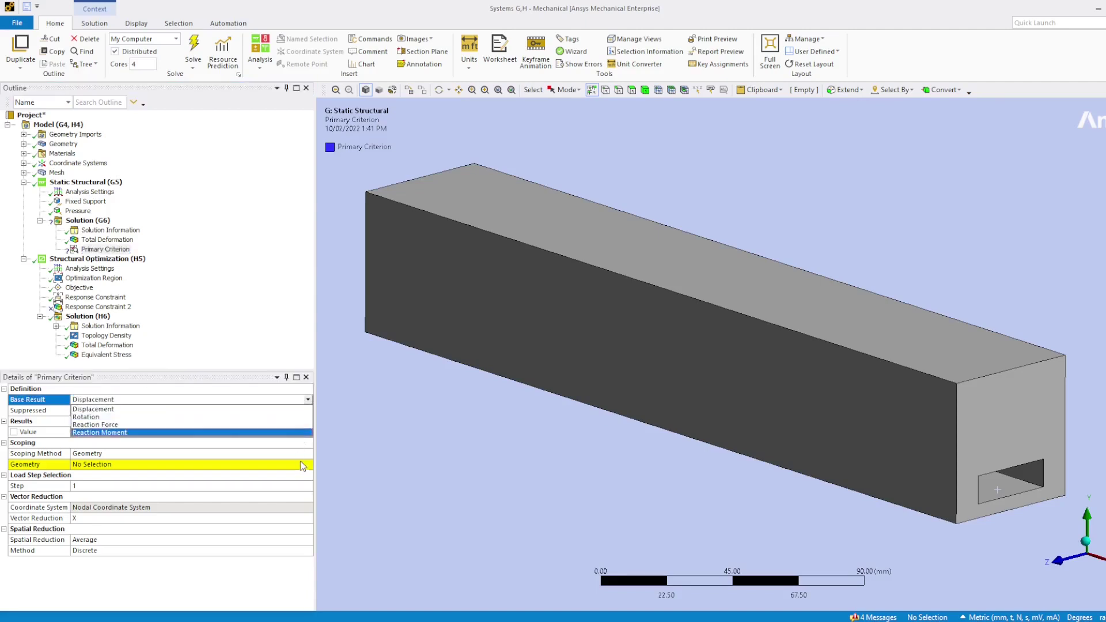
{"action": "left_click", "coordinate": [309, 454]}
{"action": "left_click", "coordinate": [309, 454]}
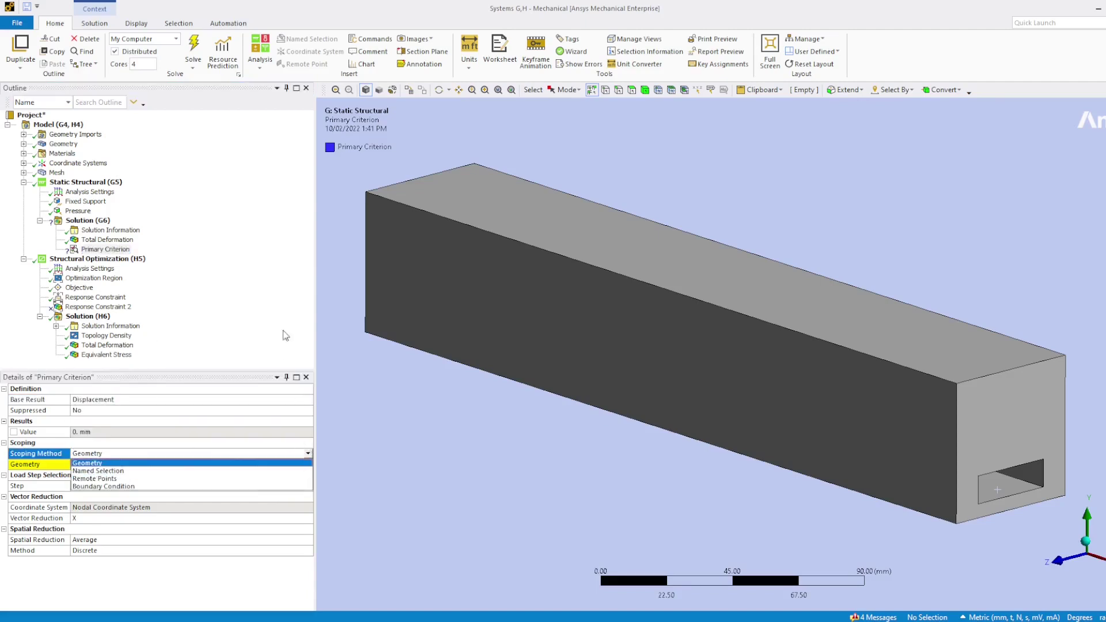